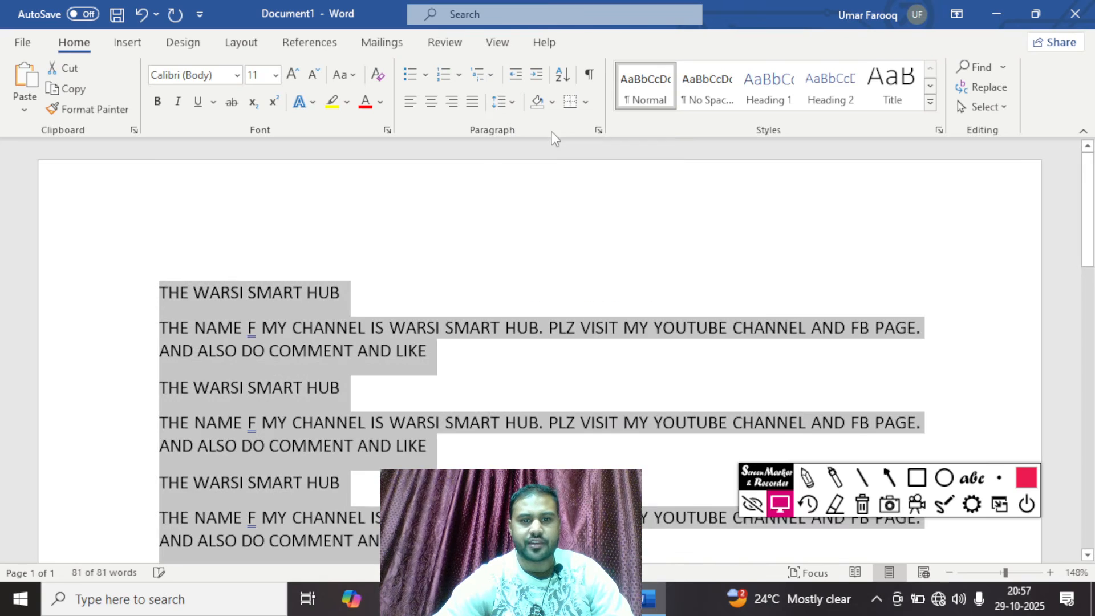
- Change the line spacing of the first THE WARSI SMART HUB line to 1.15, 1.5 and finally 2.0
click(528, 232)
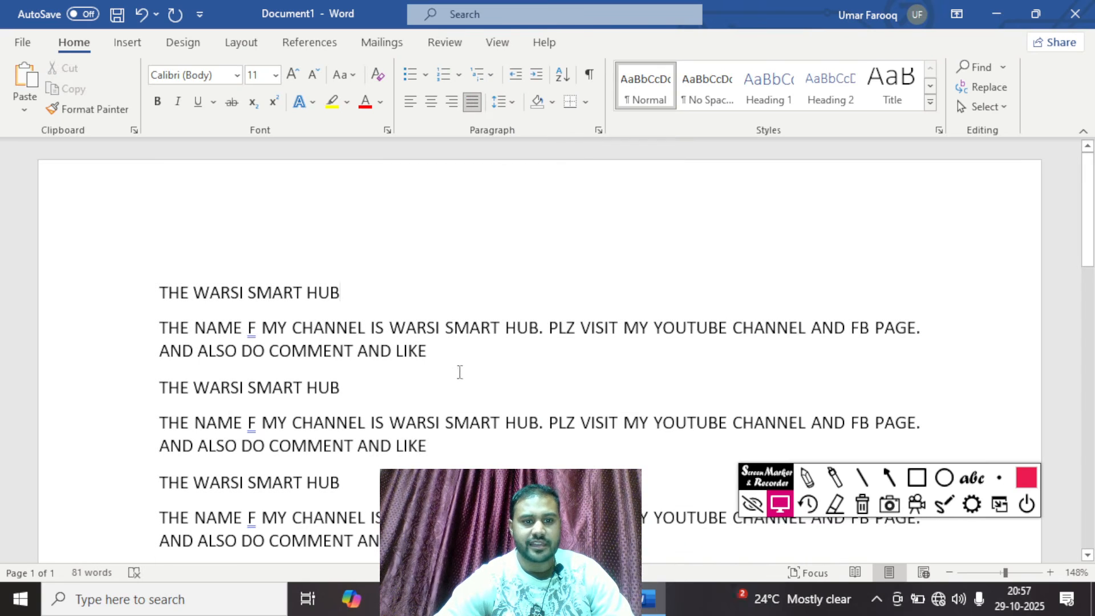
click(514, 103)
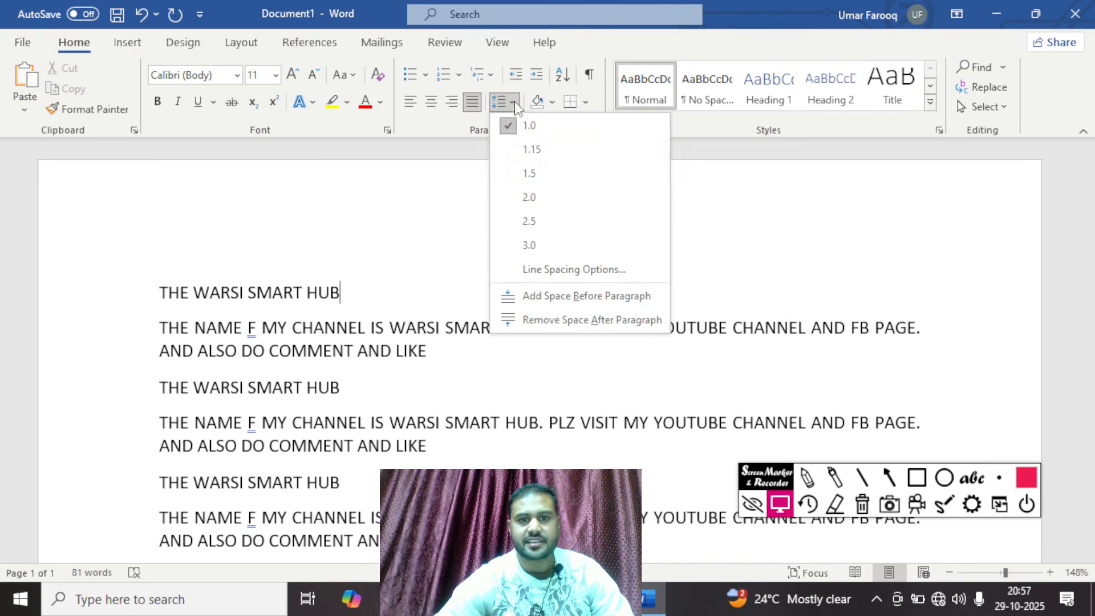
click(538, 150)
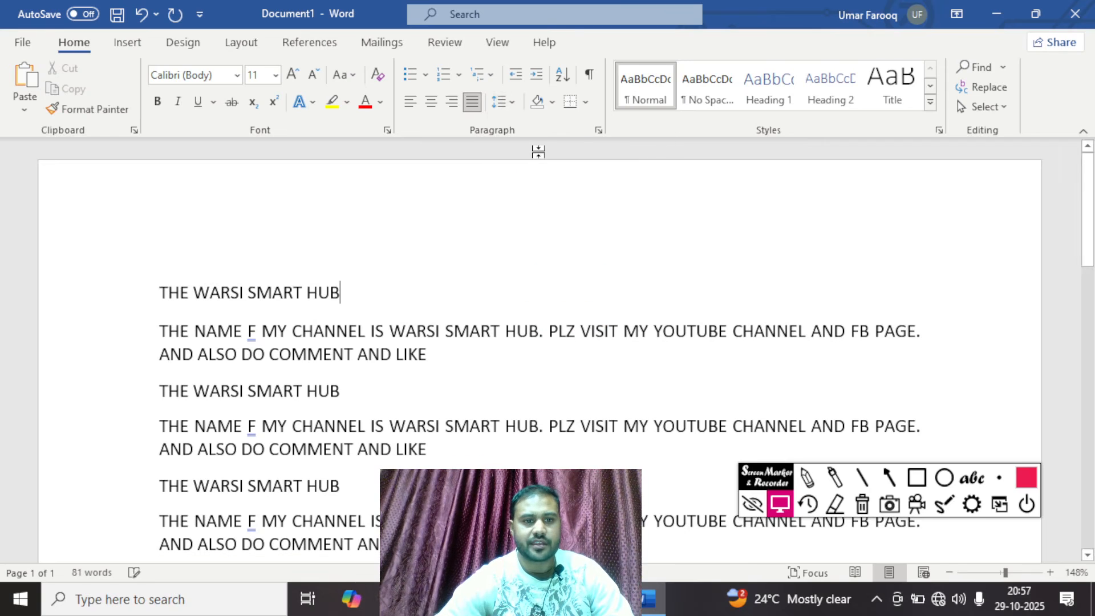
click(500, 102)
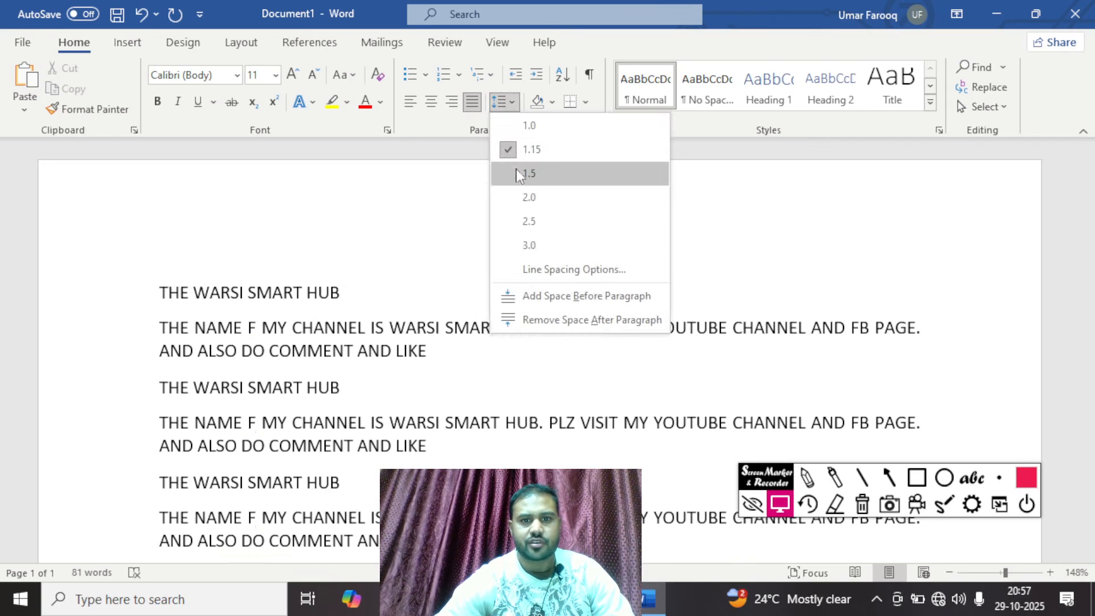
click(533, 174)
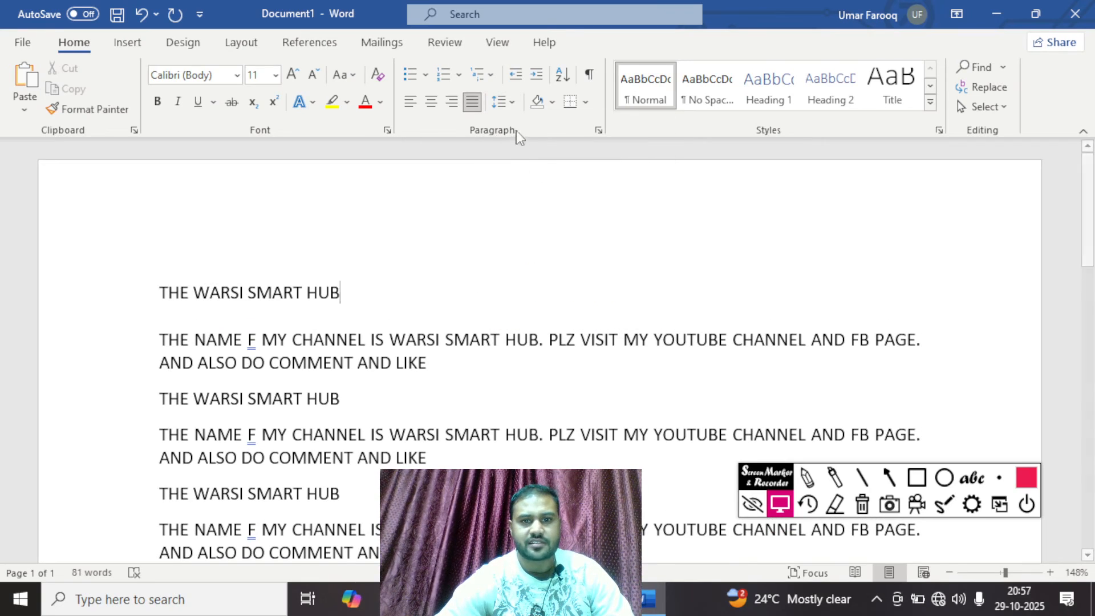
click(500, 102)
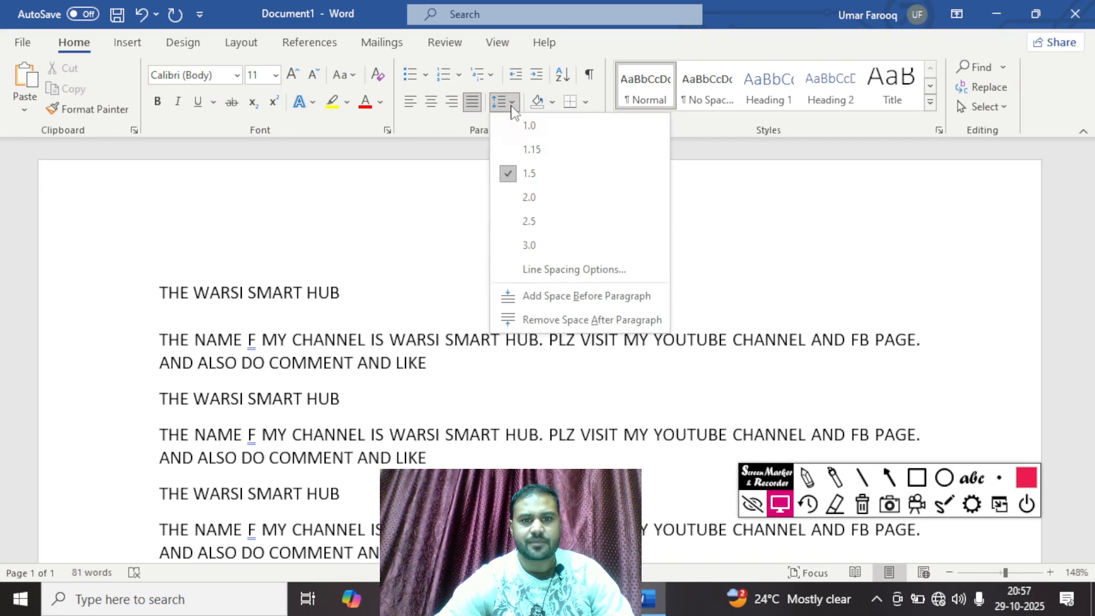
click(531, 197)
drag(445, 362, 498, 303)
click(498, 307)
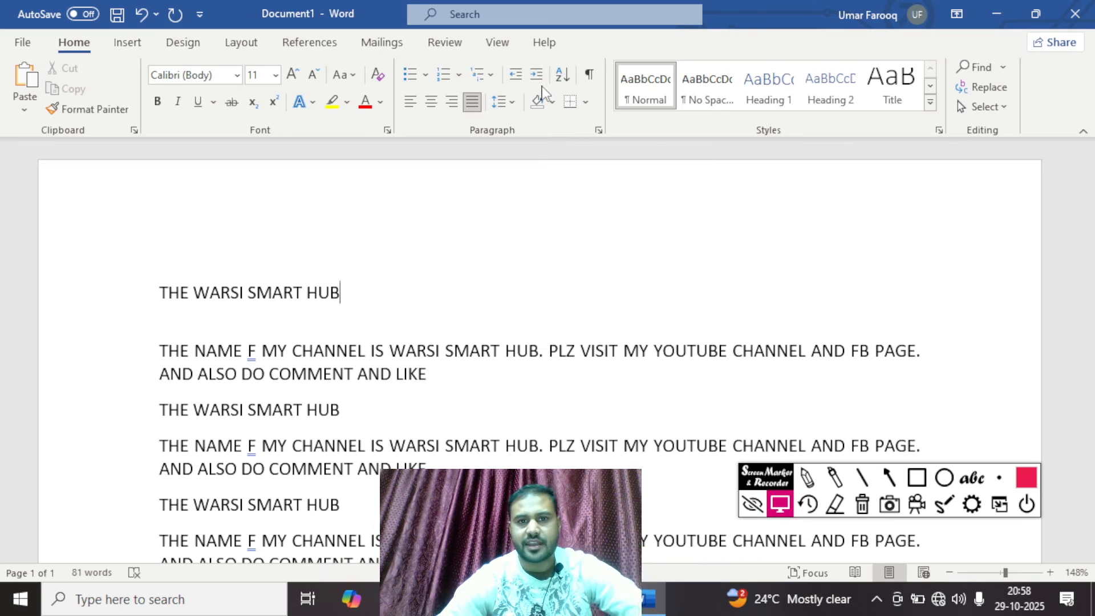
- Outline the Increase Indent command with a red rectangle, clear the annotation and return to normal pointer mode
click(917, 479)
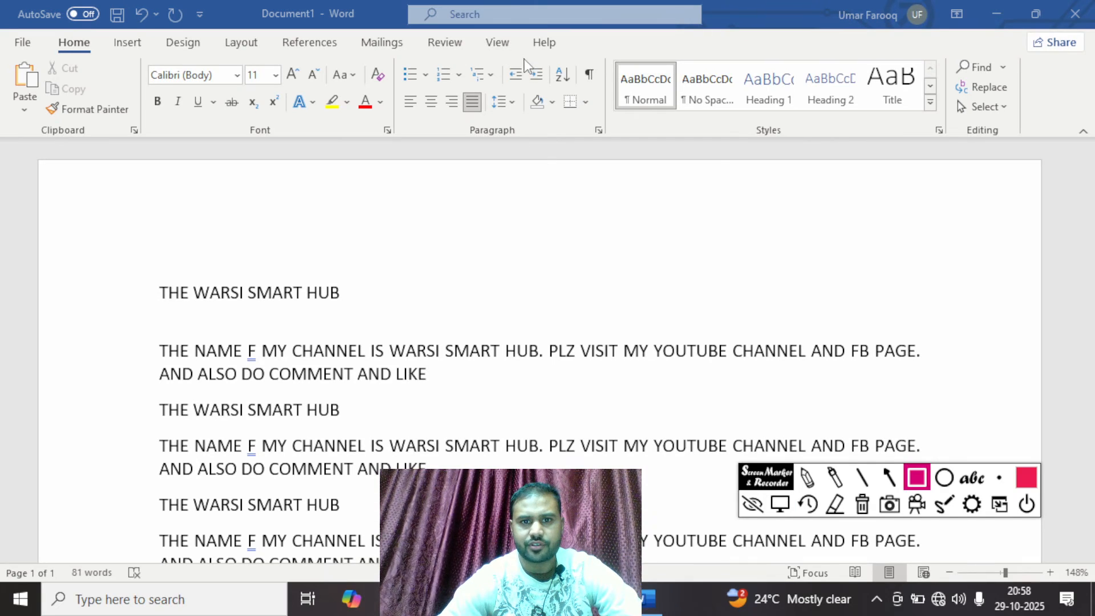
drag(526, 59, 552, 99)
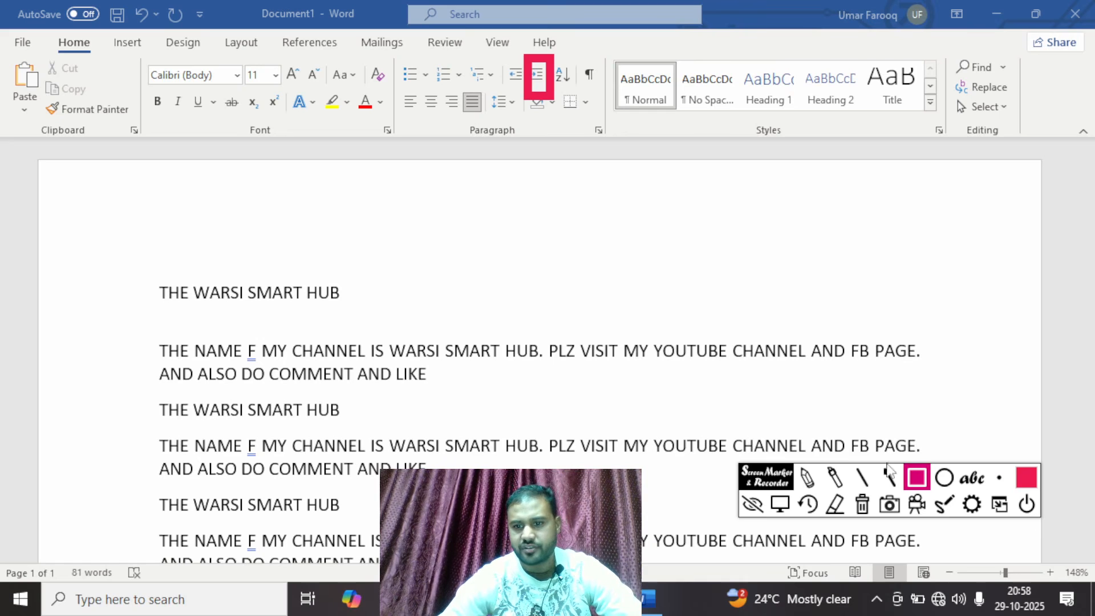
click(862, 504)
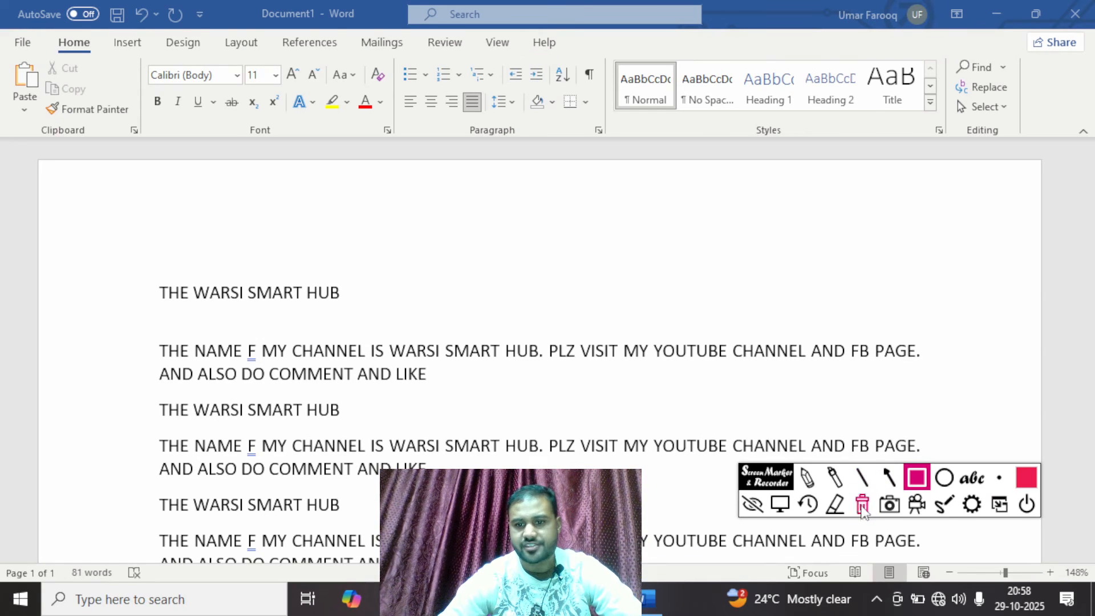
click(790, 505)
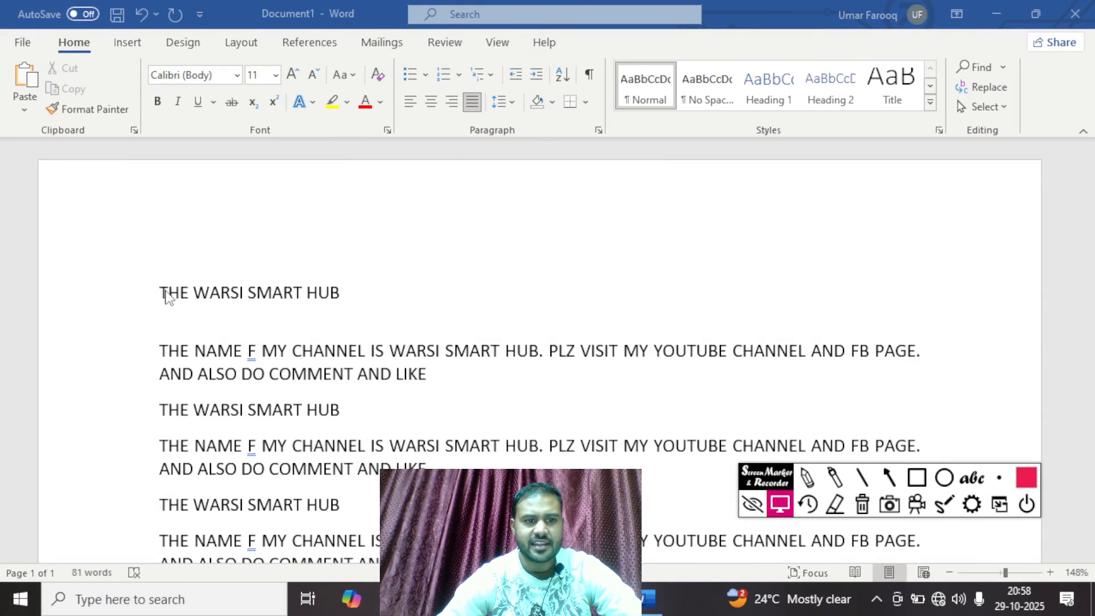
- Select the first THE WARSI SMART HUB line and increase its indent by eight levels
drag(155, 294, 350, 311)
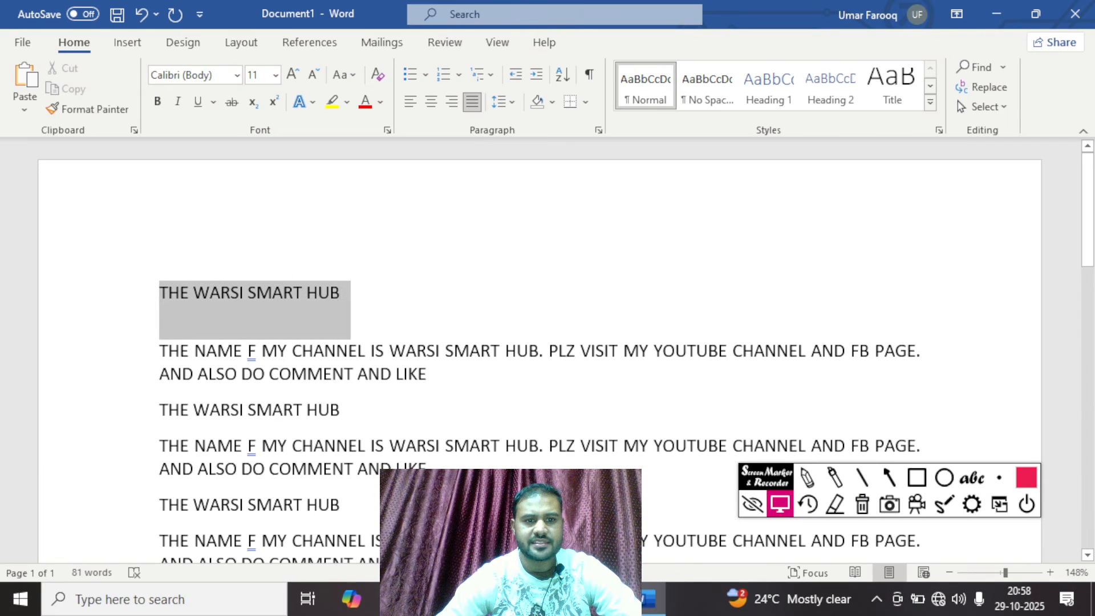
click(536, 75)
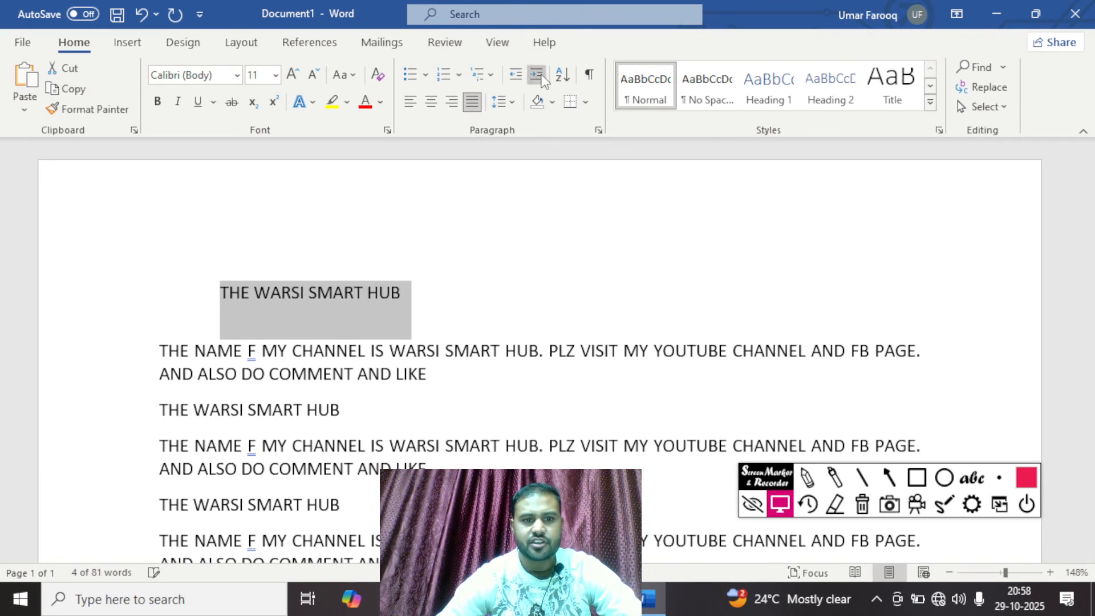
click(536, 75)
click(541, 78)
click(541, 79)
click(541, 78)
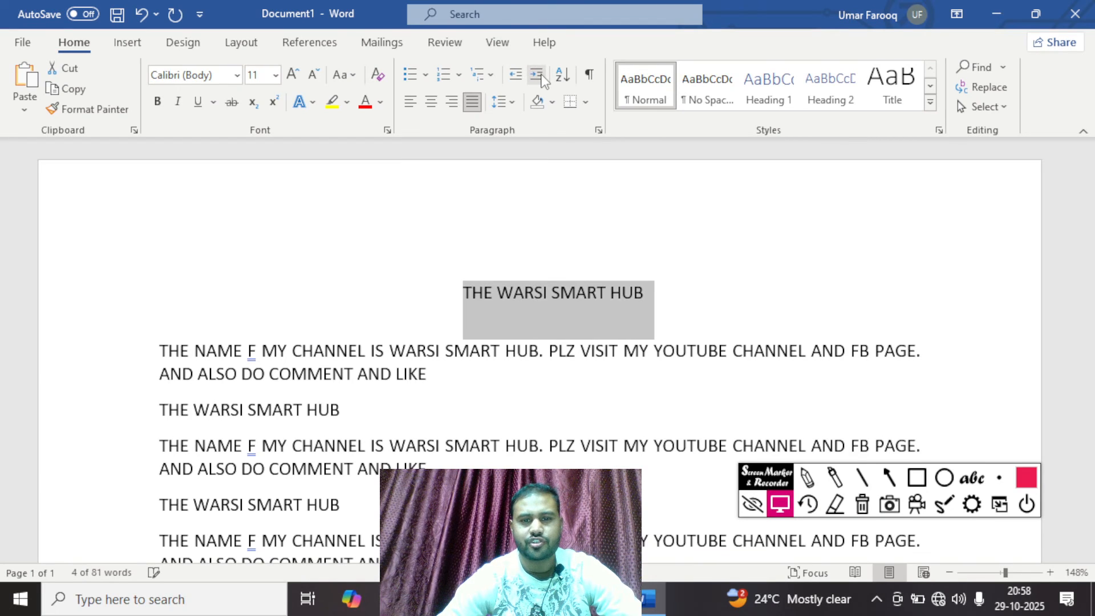
click(541, 78)
click(541, 79)
click(541, 78)
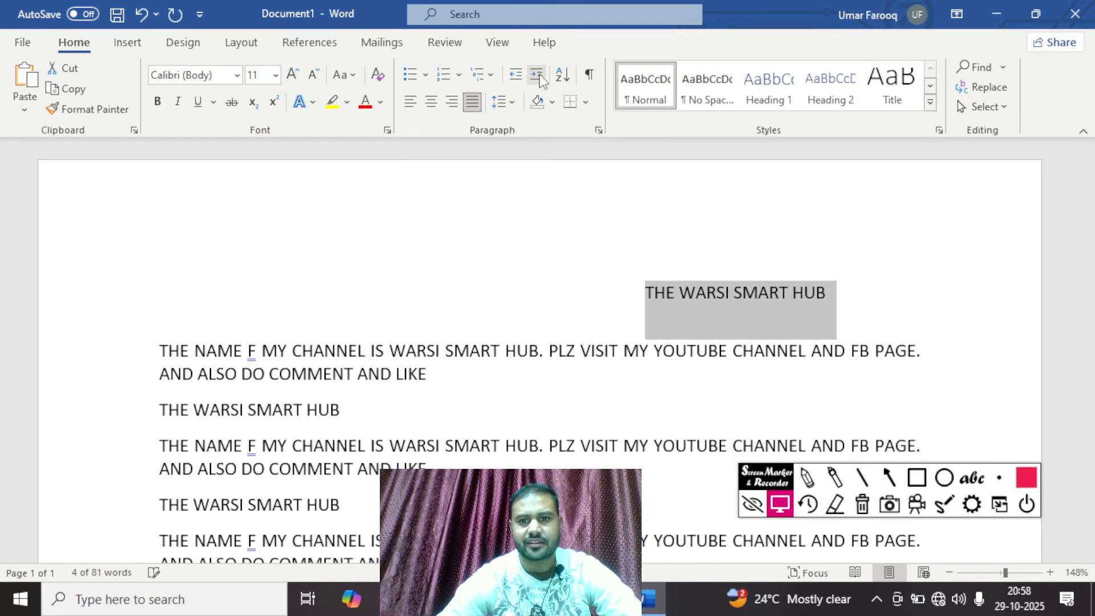
- Decrease the indent of the selected THE WARSI SMART HUB line by eight levels, back to the margin
click(517, 79)
click(517, 79)
click(517, 79)
click(517, 79)
click(517, 78)
click(518, 79)
click(518, 79)
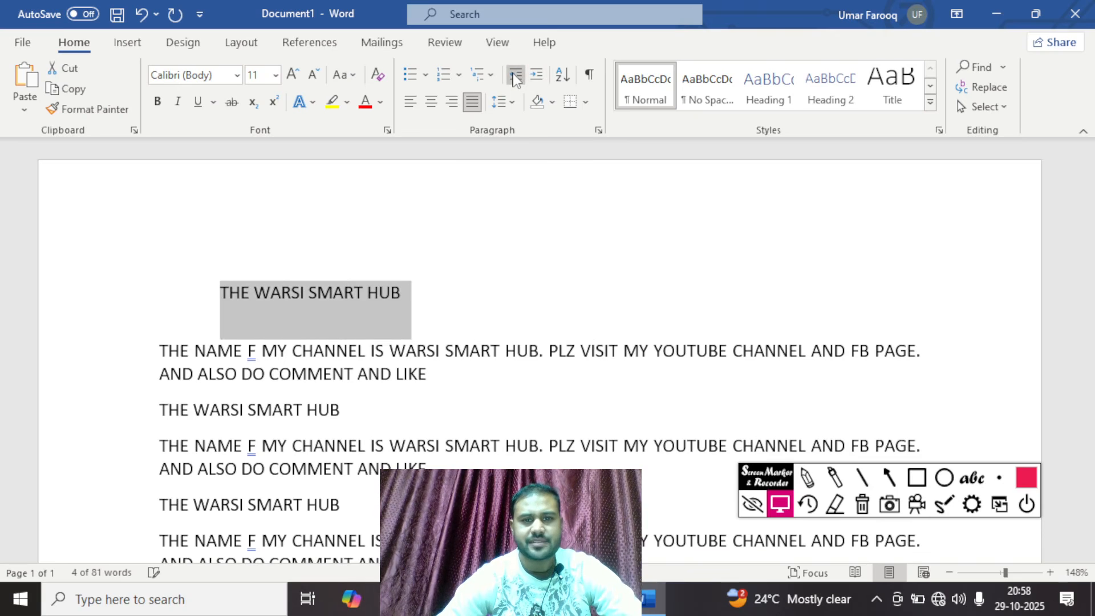
click(519, 79)
- Indent the selected THE WARSI SMART HUB line by eight levels again and deselect it
click(536, 78)
click(536, 79)
click(536, 79)
click(536, 78)
click(536, 79)
click(536, 79)
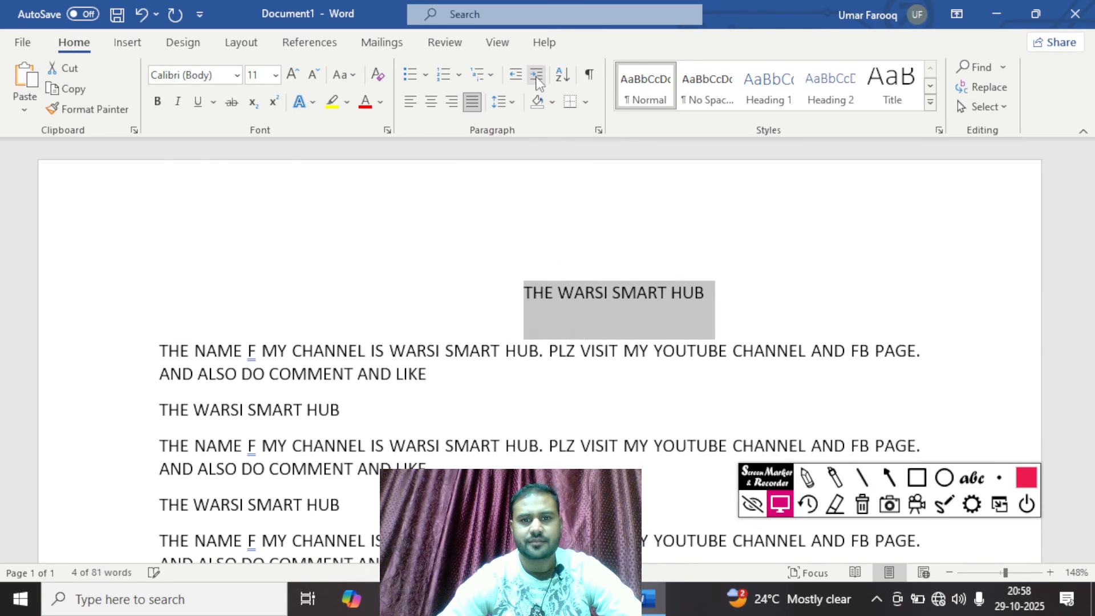
click(536, 78)
click(537, 79)
click(802, 269)
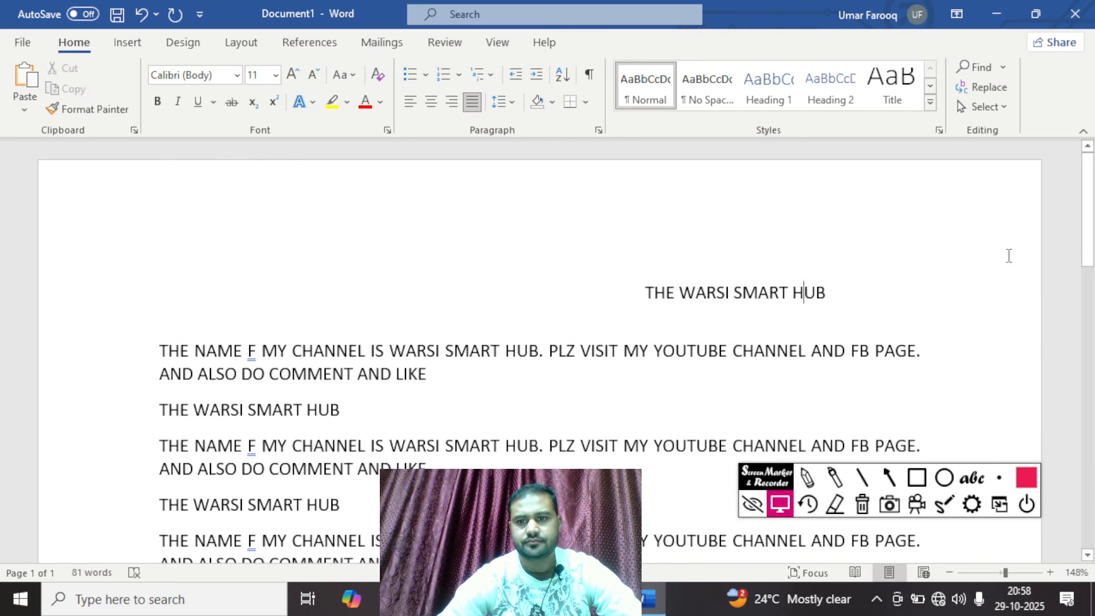
- Add the letters A and D on separate lines below the last paragraph of the document
drag(1090, 239, 1071, 305)
scroll(546, 329, up, 1)
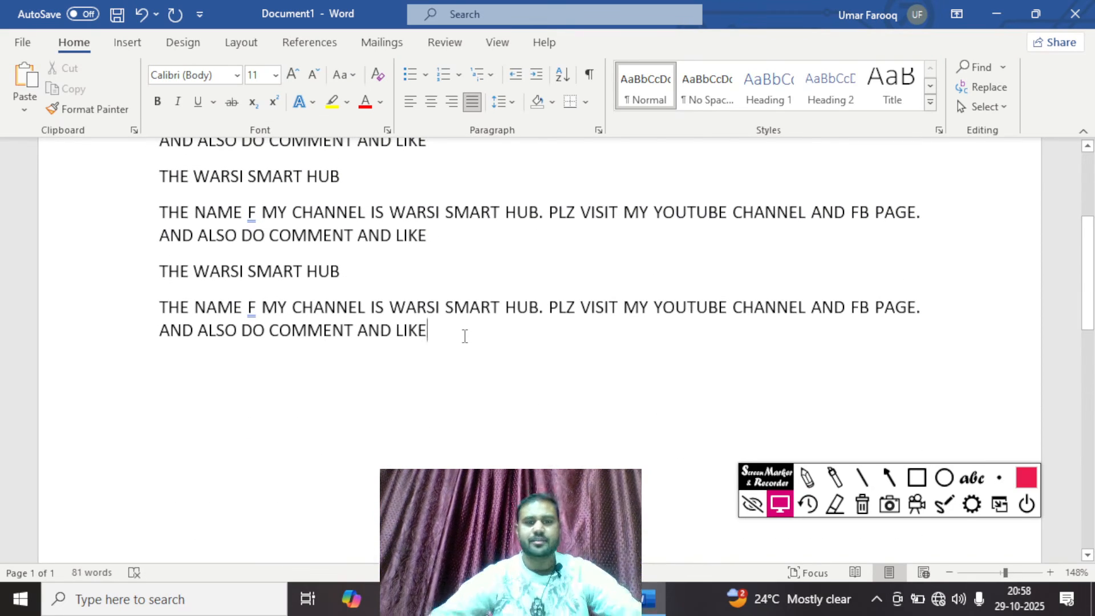
key(Return)
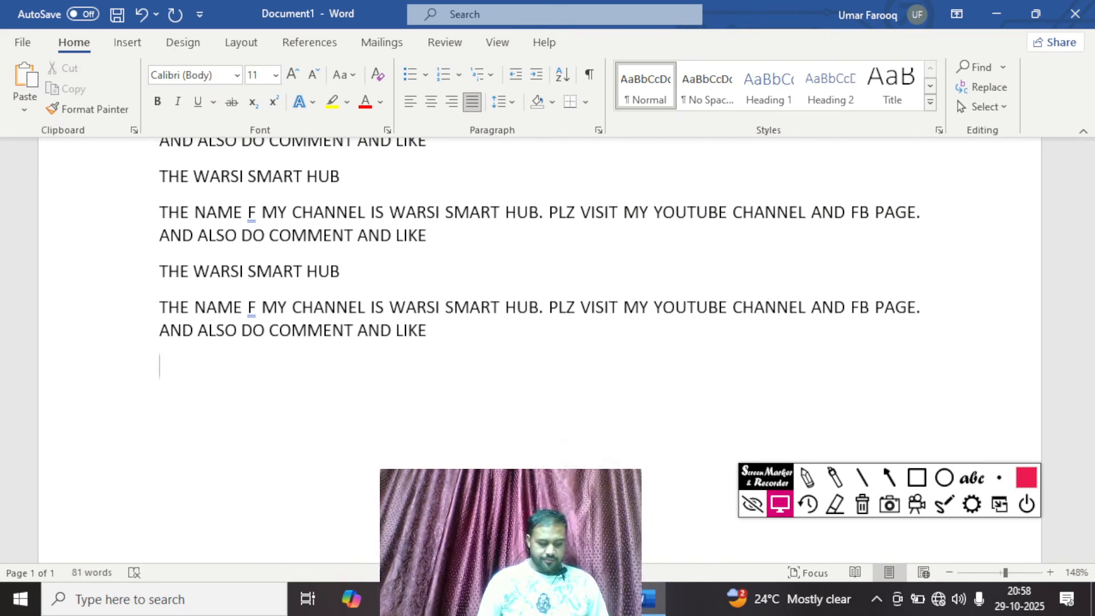
text(A D Z P)
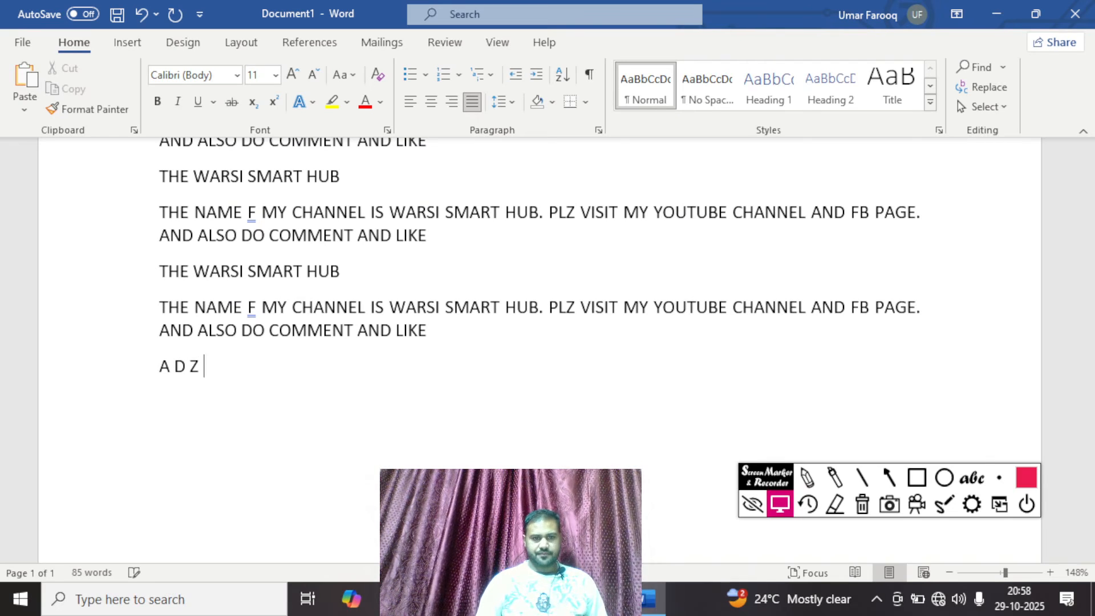
key(BackSpace)
key(BackSpace)
key(BackSpace)
key(BackSpace)
text(D )
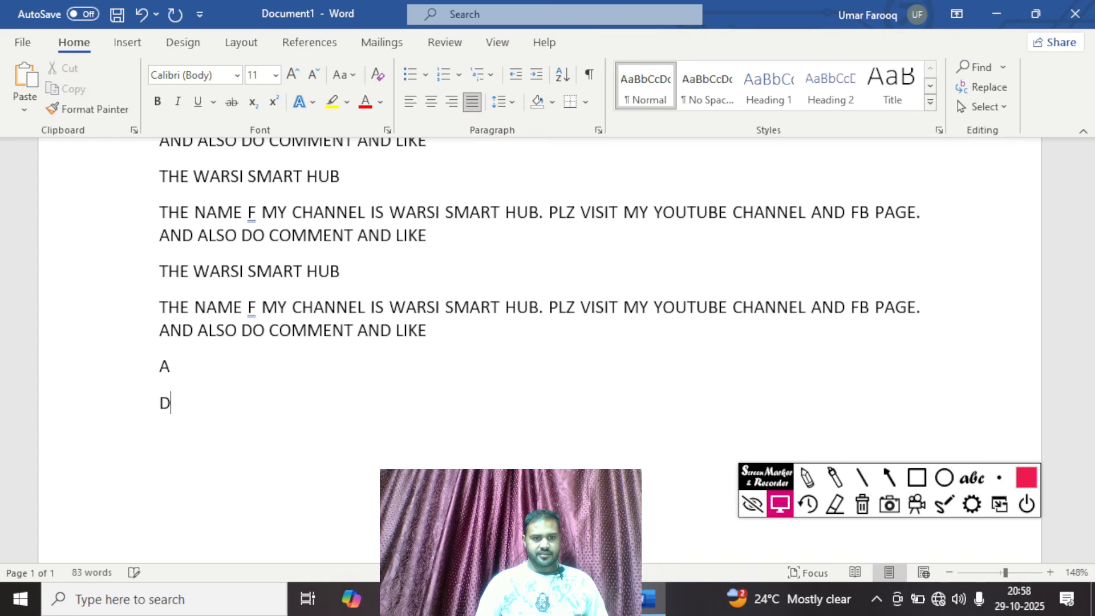
- Continue the letter list below D with S, W, R and T, each on its own line
text(S)
key(Return)
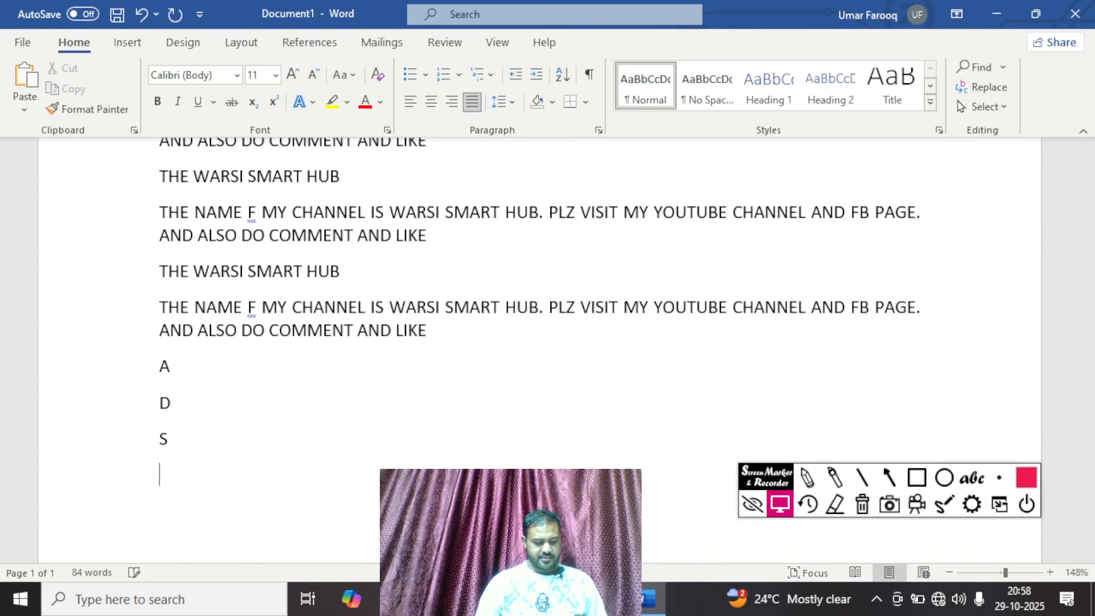
text(W)
key(Return)
text(R)
key(Return)
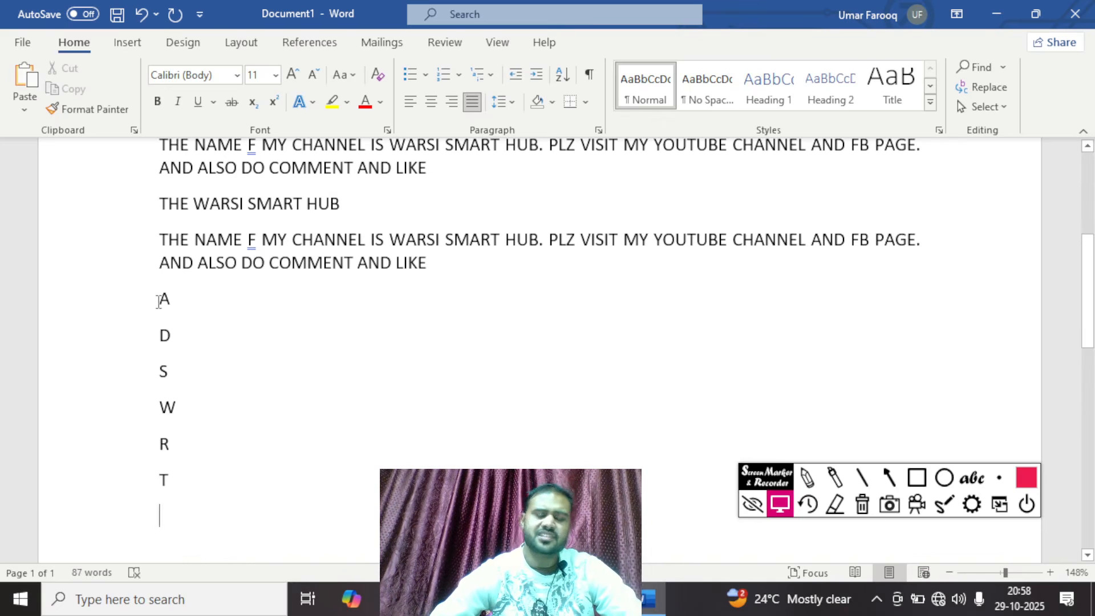
- Sort the letter lines from A to T by paragraphs as text in ascending order, without a header row
drag(159, 301, 214, 470)
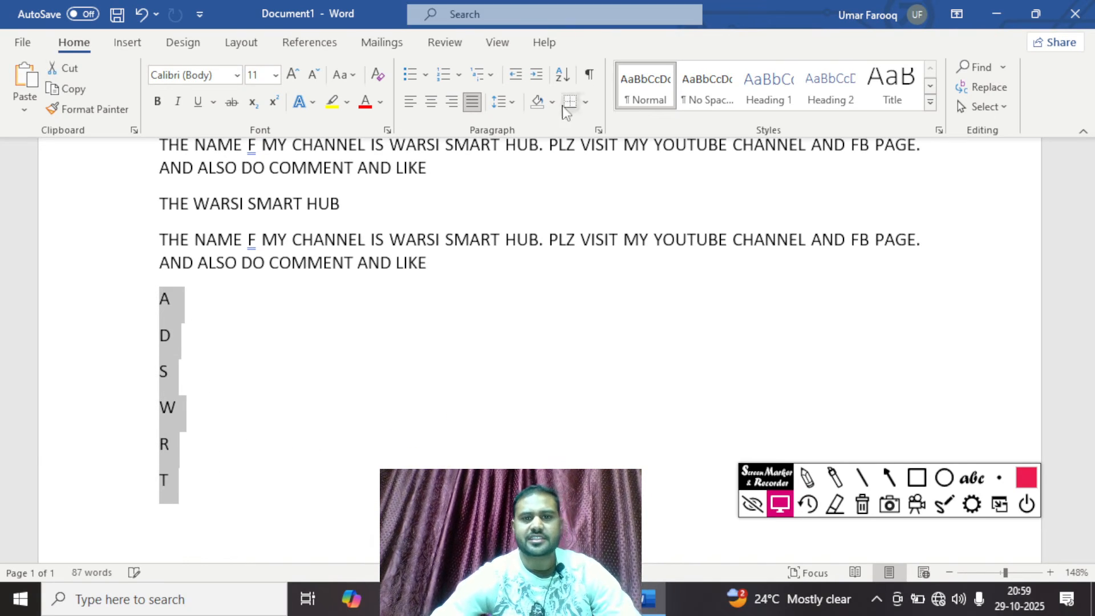
click(564, 74)
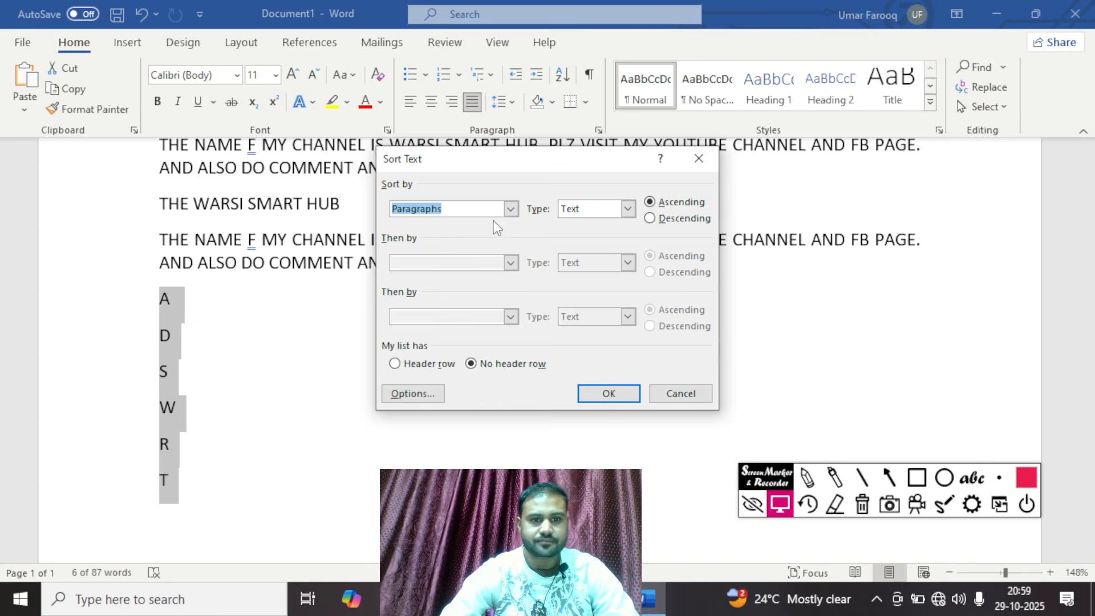
click(511, 209)
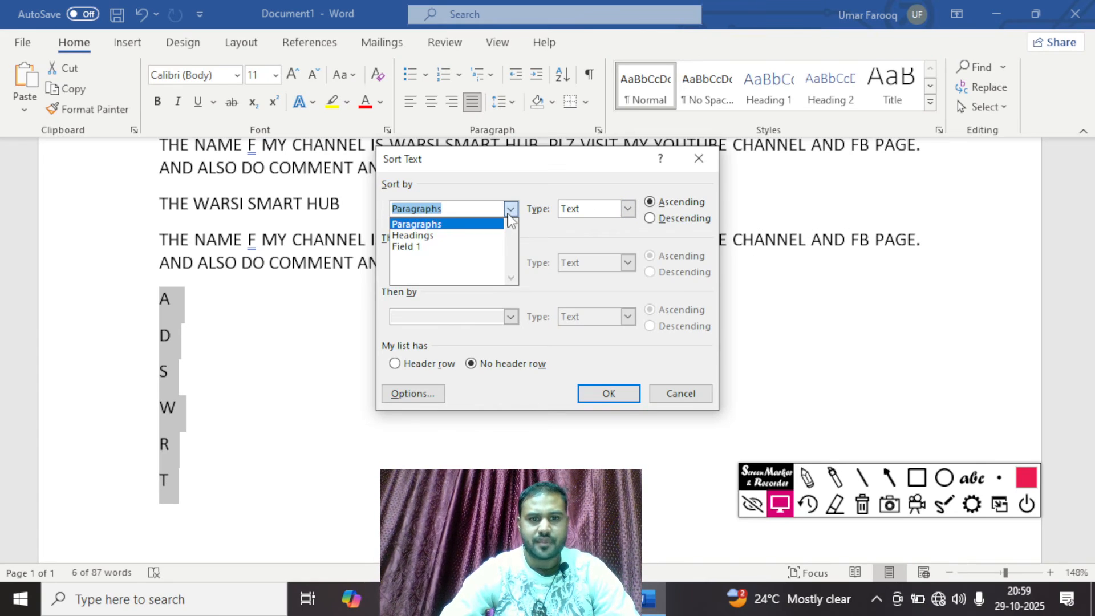
click(509, 213)
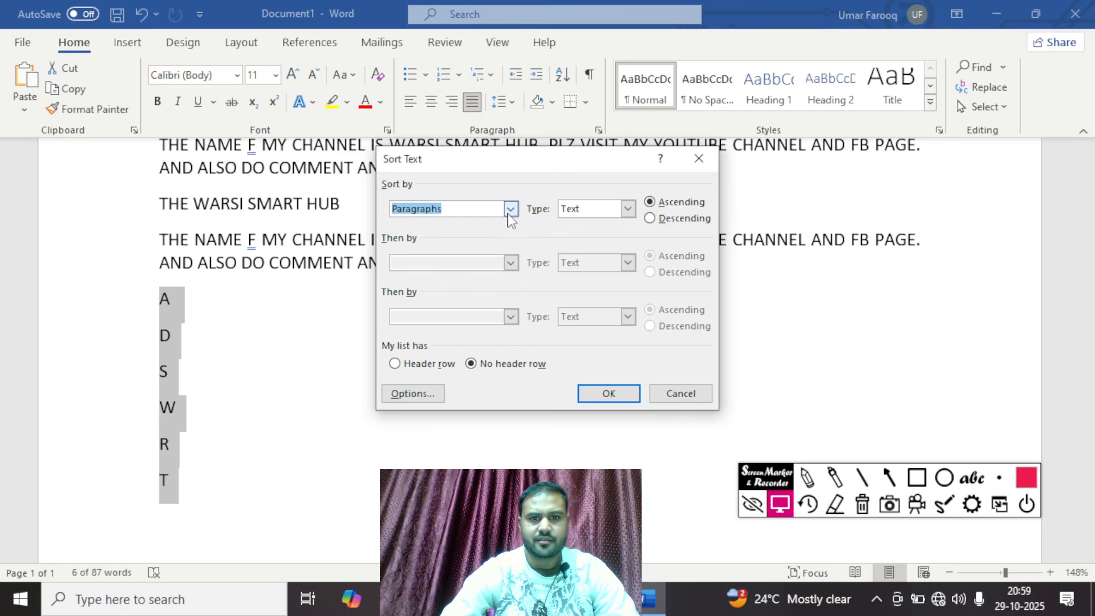
click(628, 209)
click(631, 214)
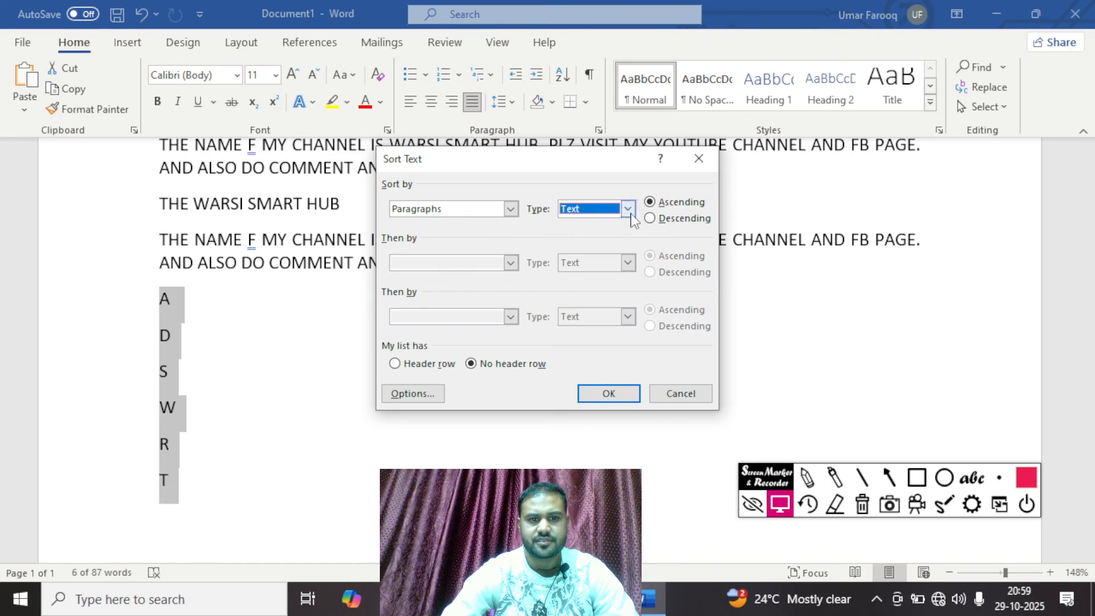
click(614, 391)
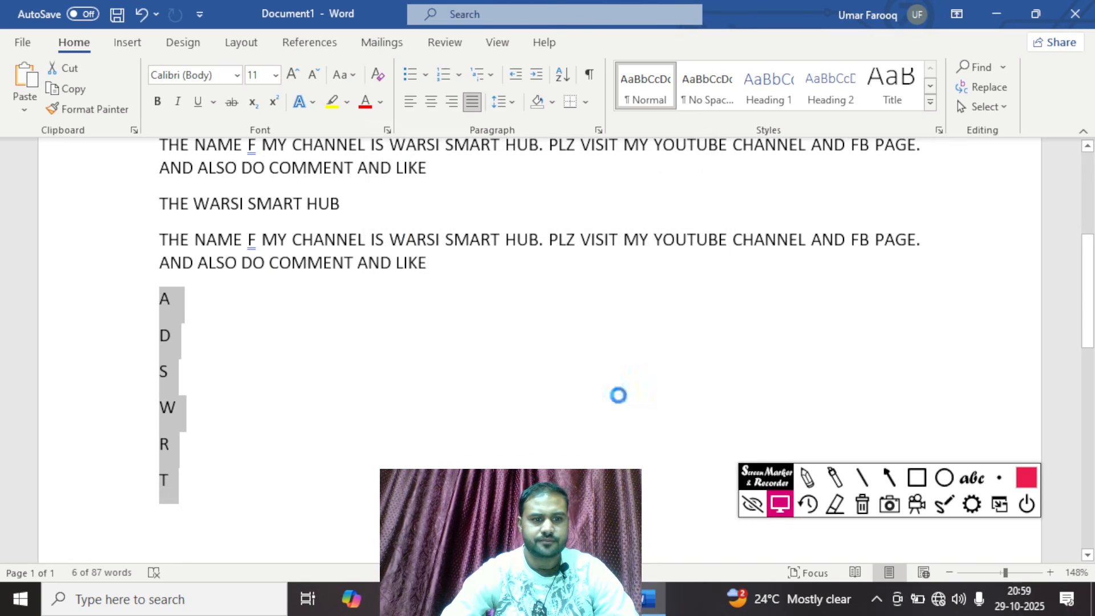
click(366, 342)
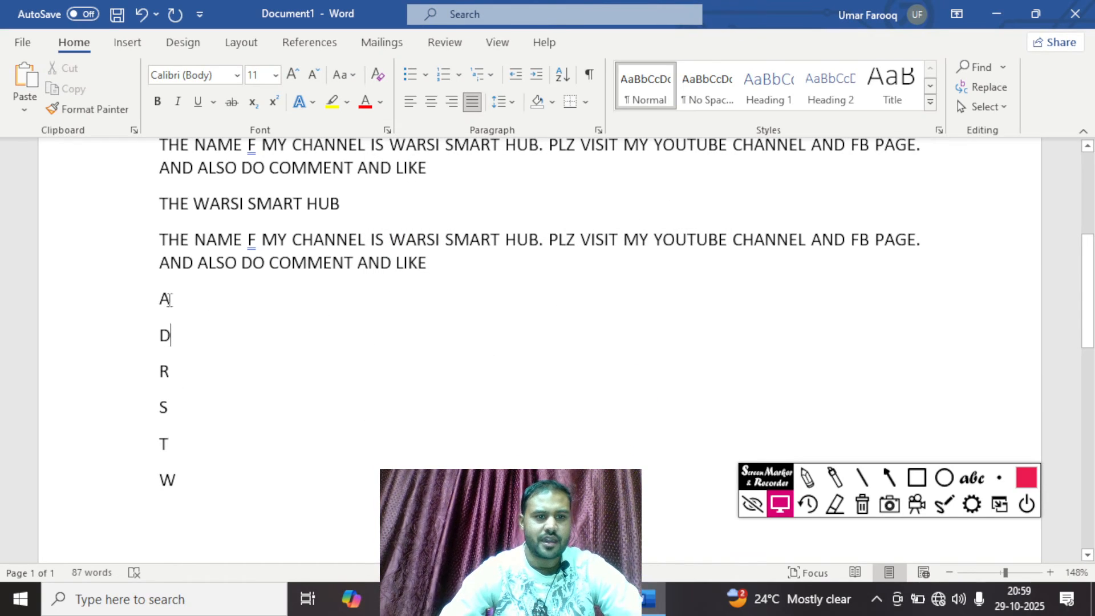
- Insert three new lines below the A line containing A, B and B, each on its own line
drag(169, 299, 227, 459)
click(228, 456)
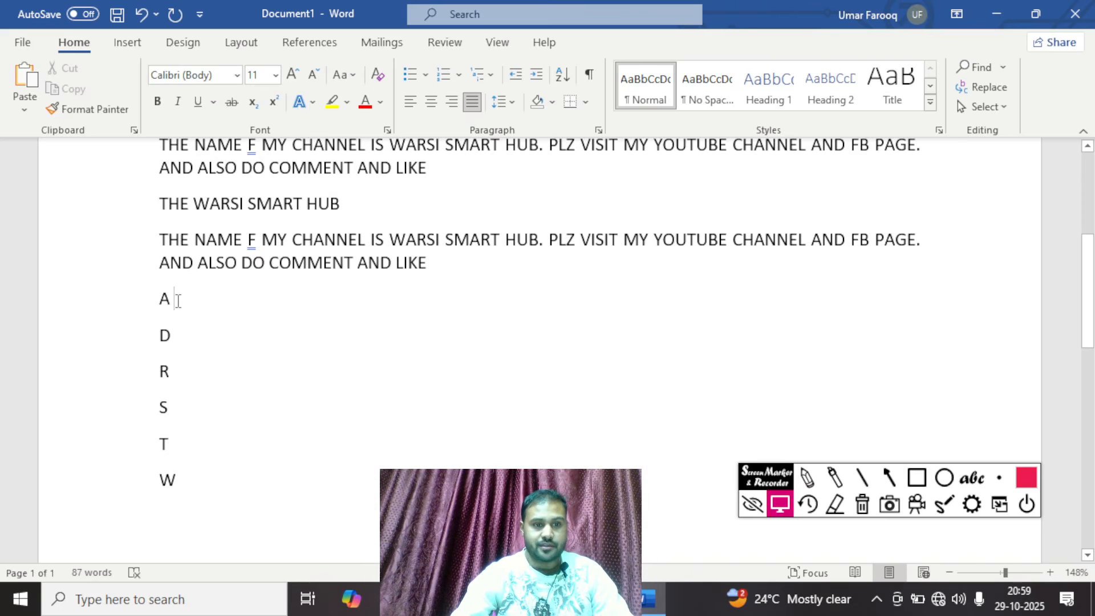
key(Return)
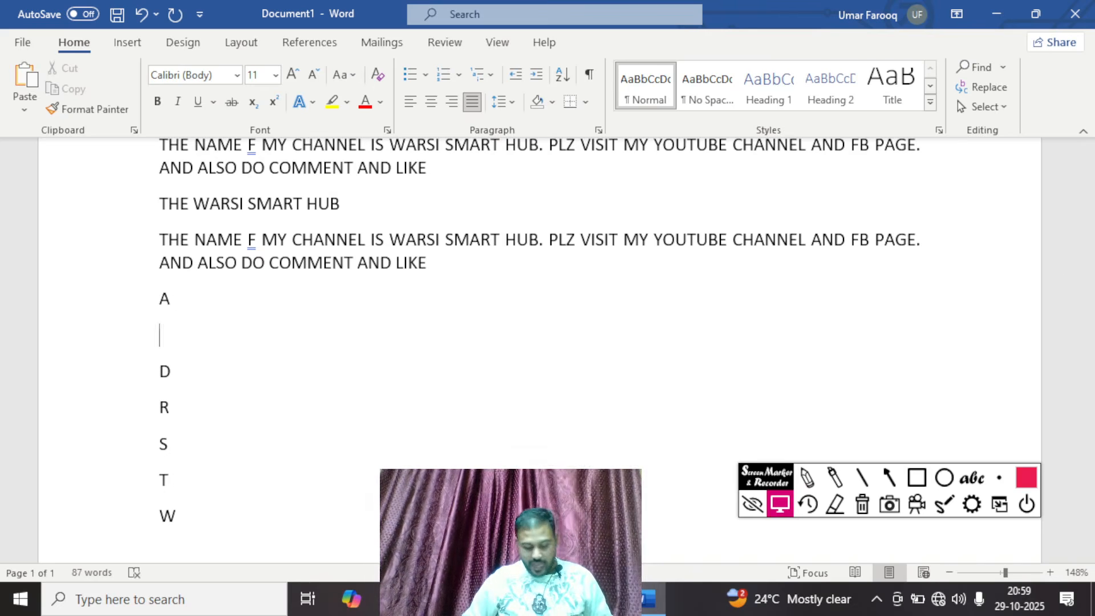
text(A)
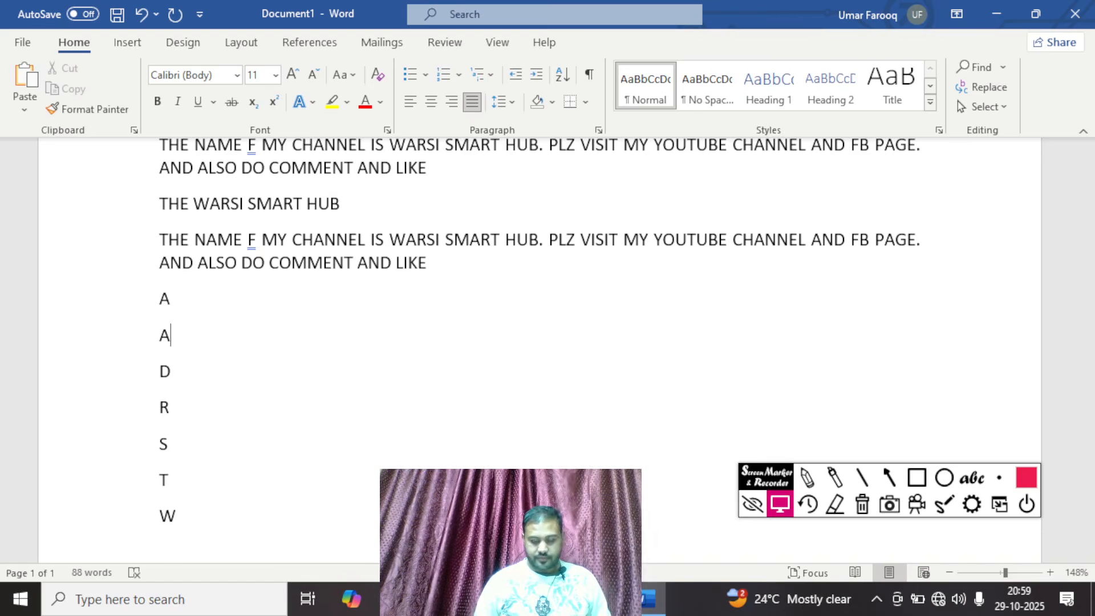
key(Return)
text(B)
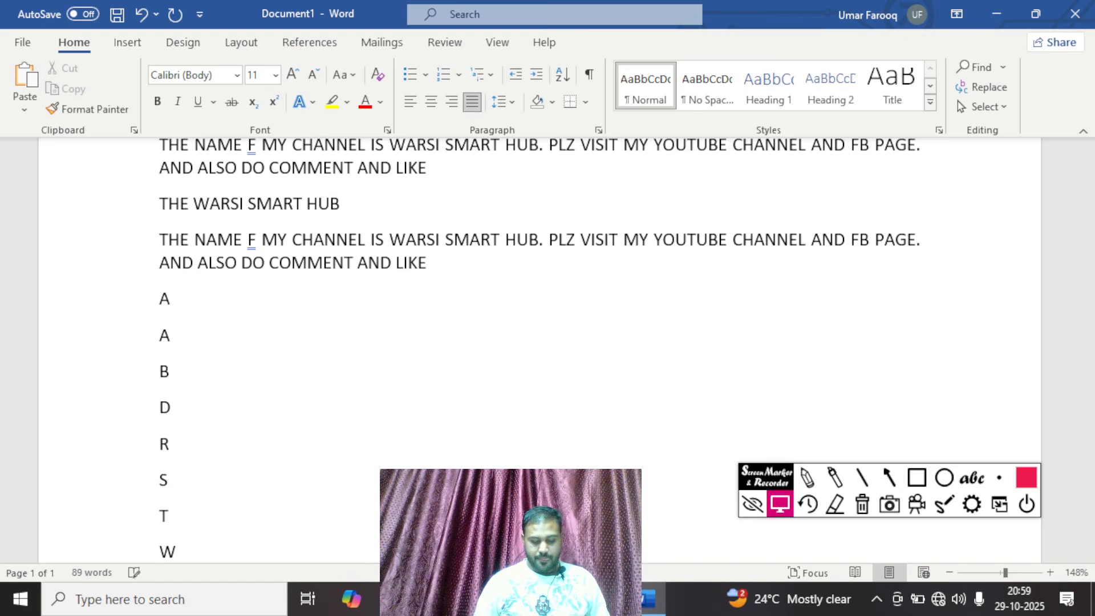
key(Return)
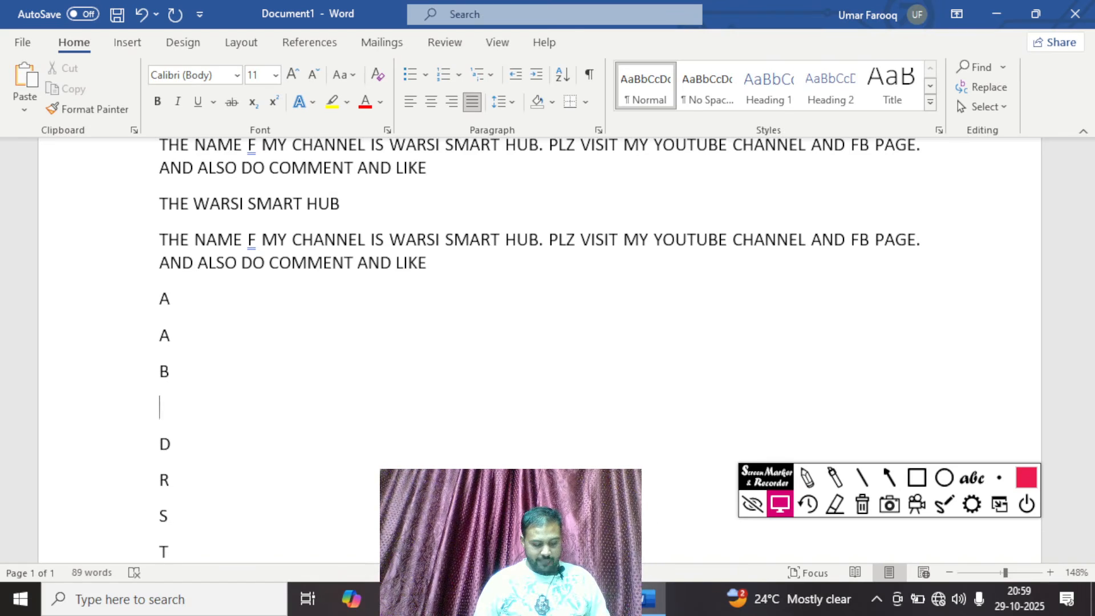
text(B)
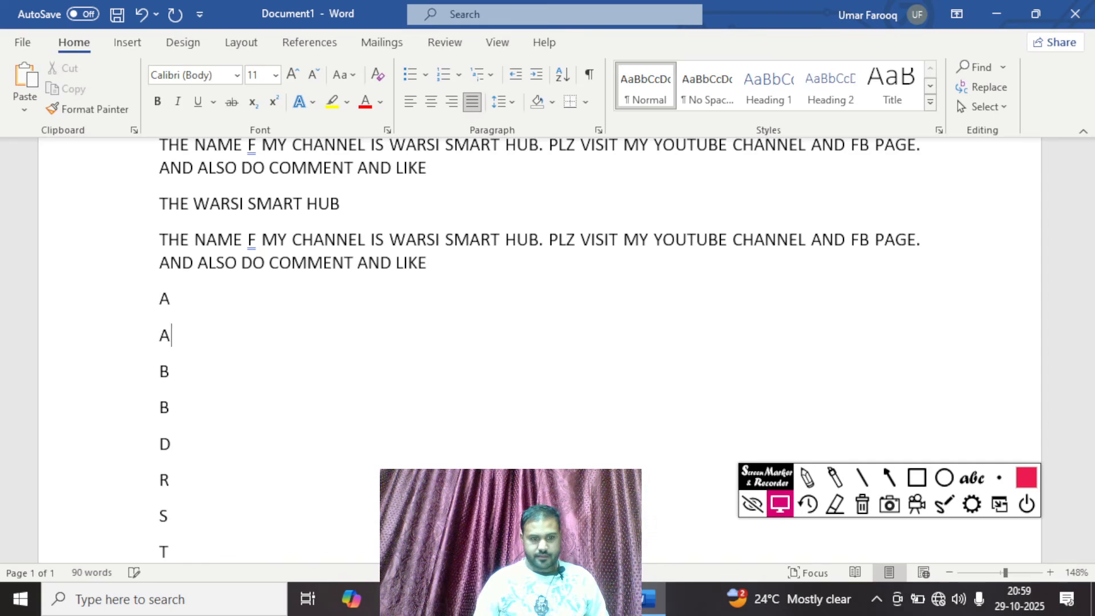
- Extend the second A line to AD and the first B line to BC
text( D)
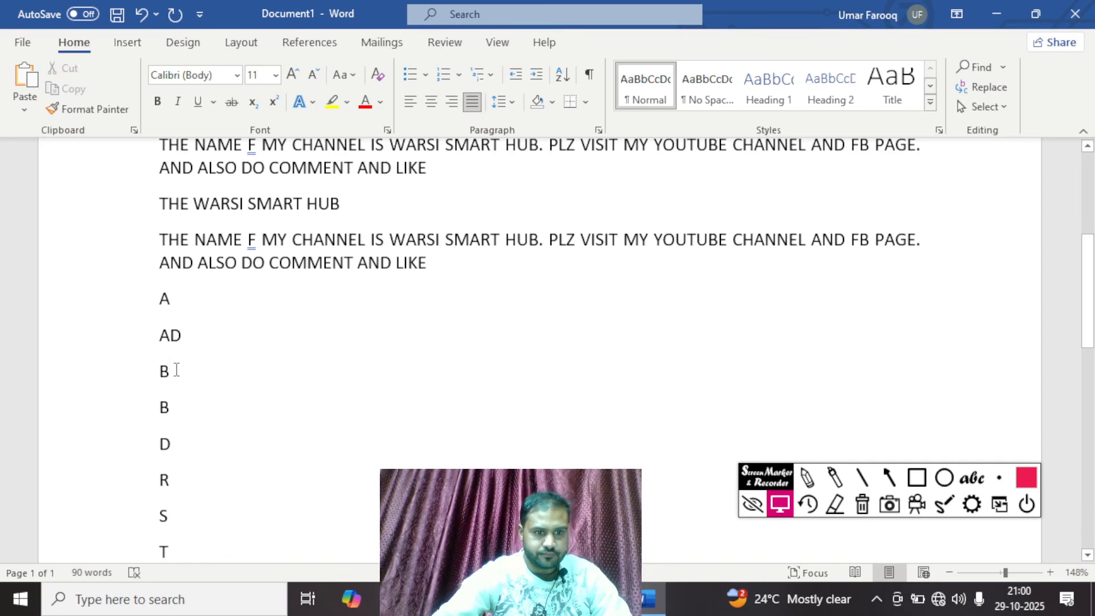
click(177, 369)
text(C)
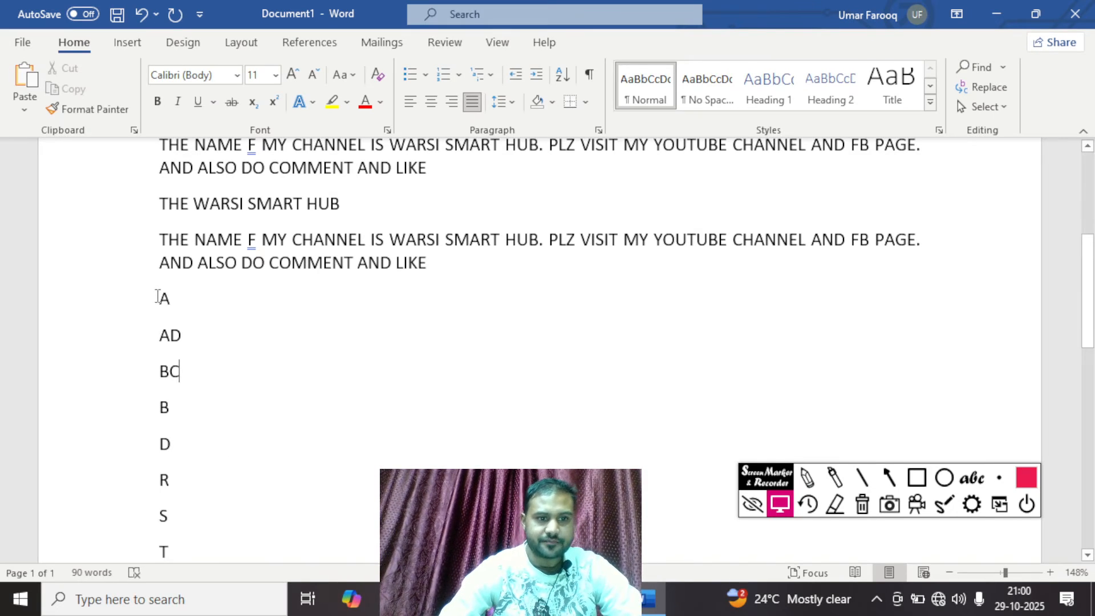
- Sort the letter lines from A to W, including the blank line below, by paragraphs as text in ascending order, without a header row
drag(158, 296, 237, 558)
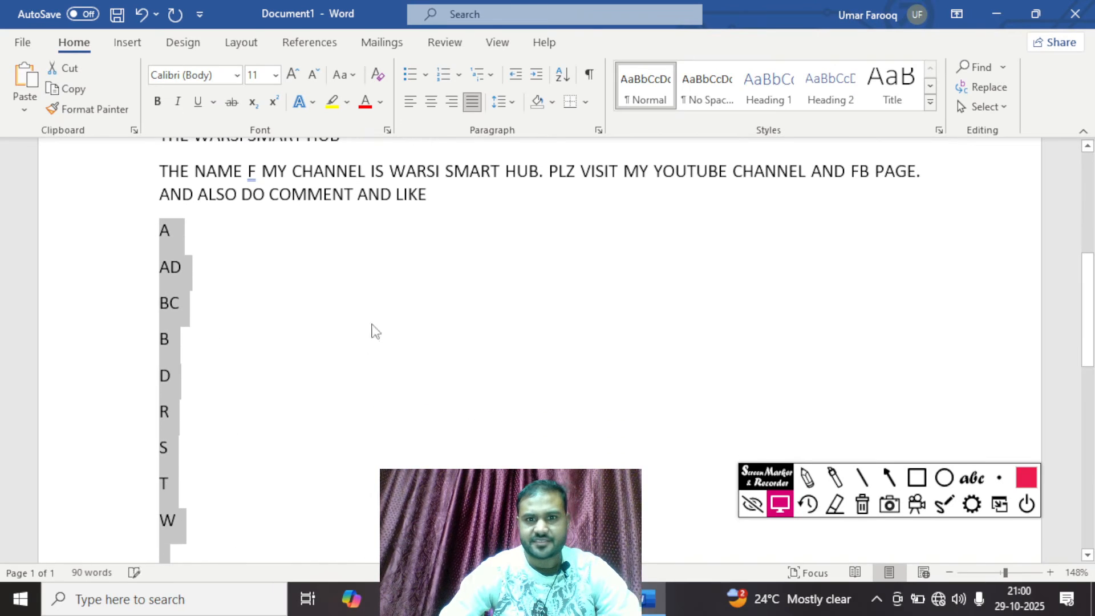
click(562, 74)
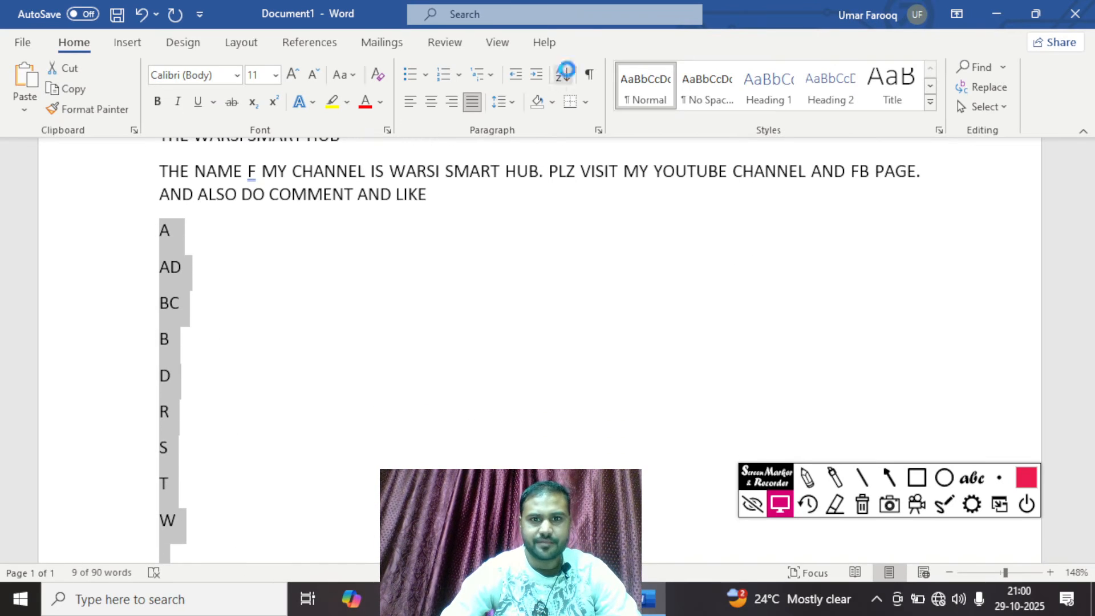
click(610, 393)
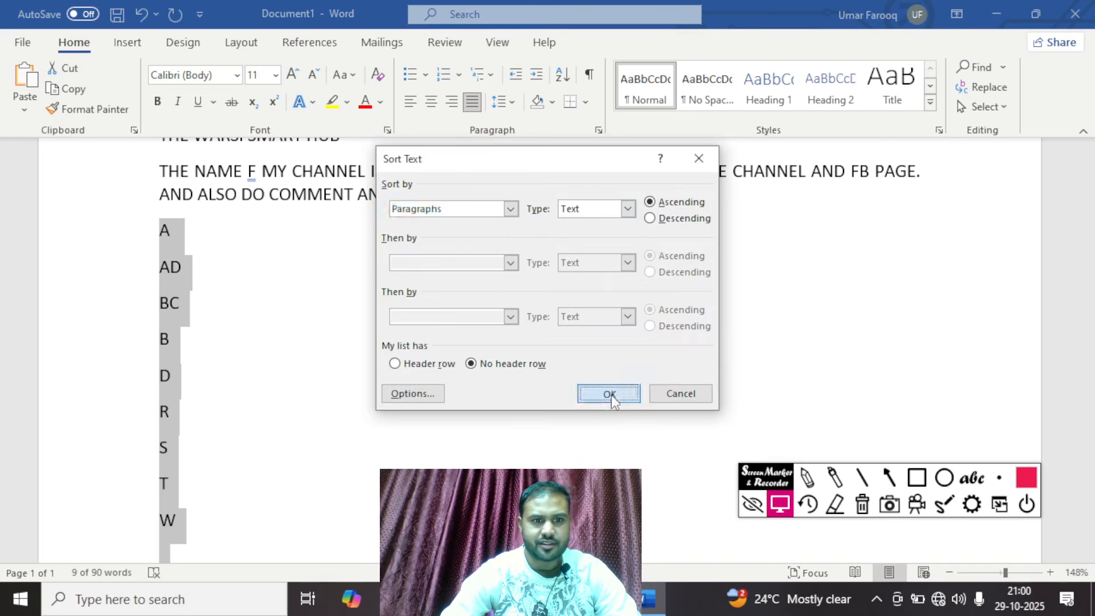
click(611, 394)
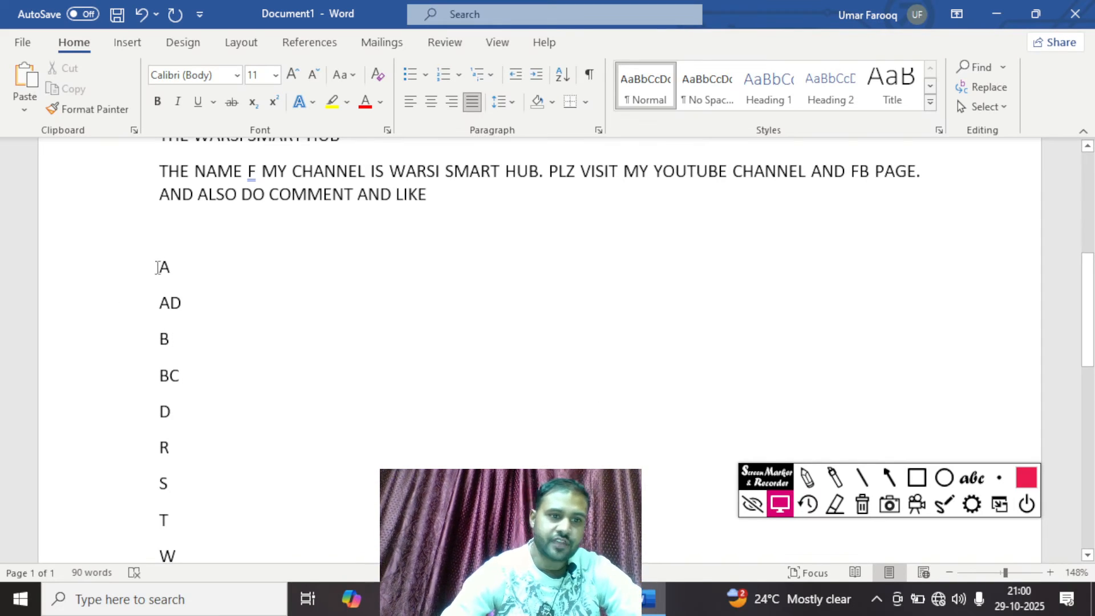
- Remove the D from the AD line and the C from the BC line
drag(162, 266, 168, 306)
click(234, 331)
click(194, 308)
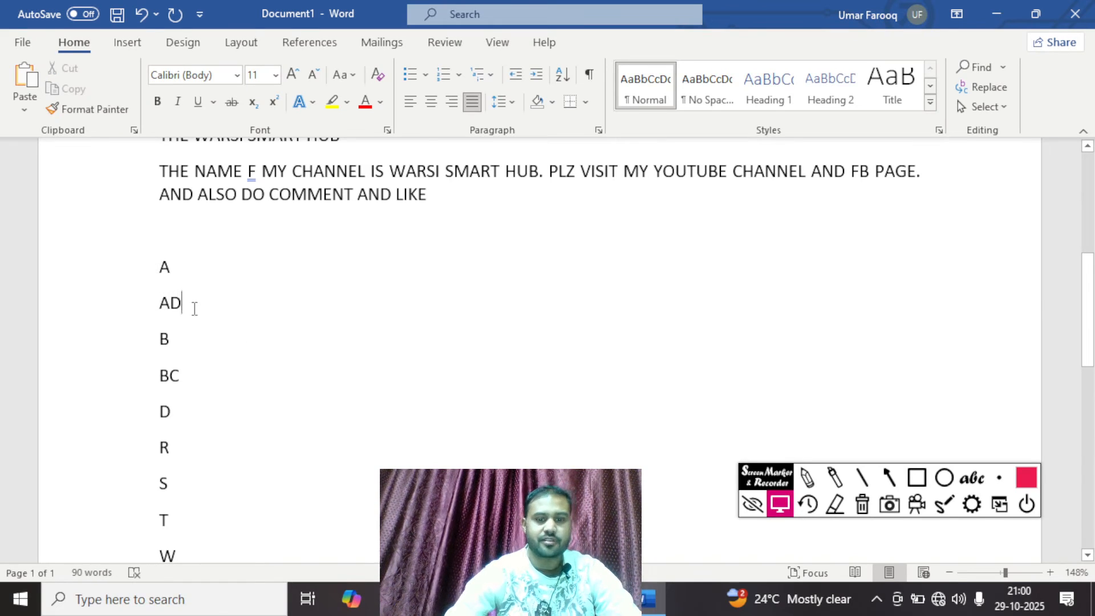
key(BackSpace)
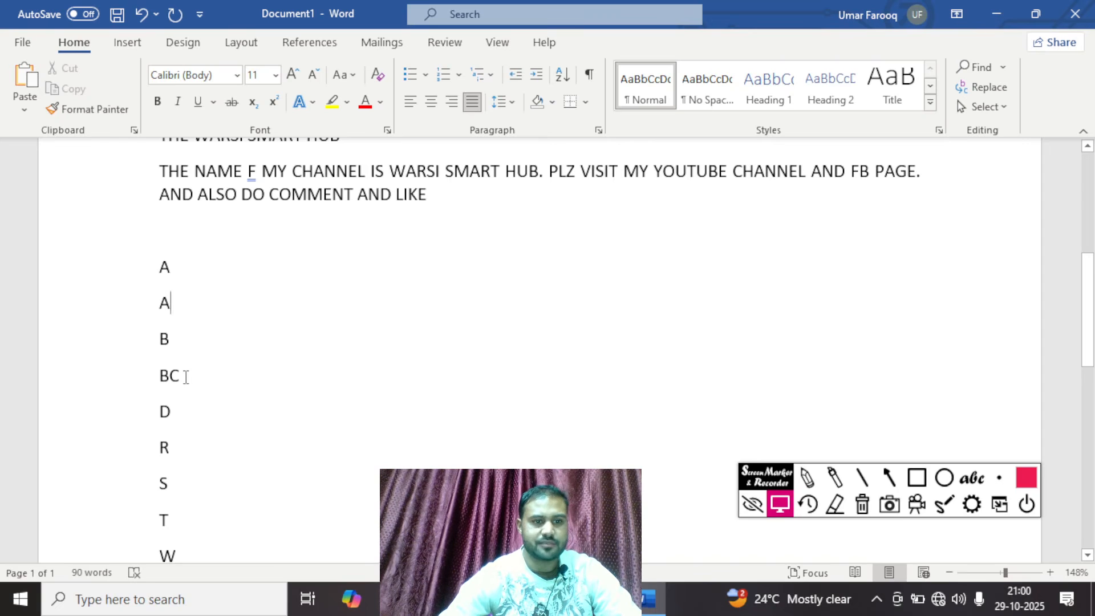
key(BackSpace)
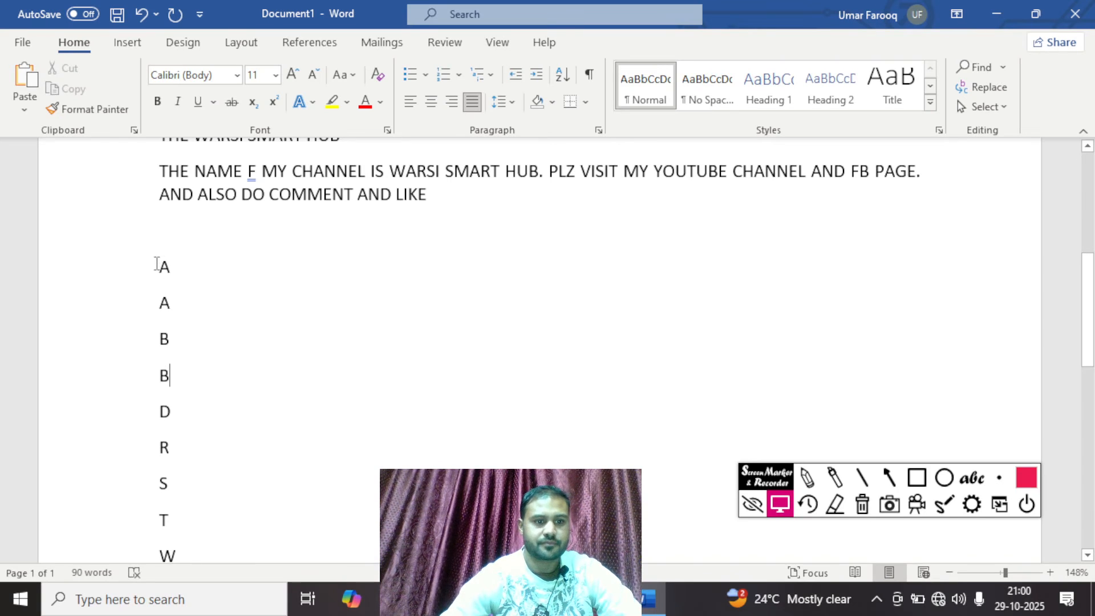
- Sort the single-letter lines from A to W and the blank lines below them in ascending order, then deselect them
drag(156, 263, 310, 552)
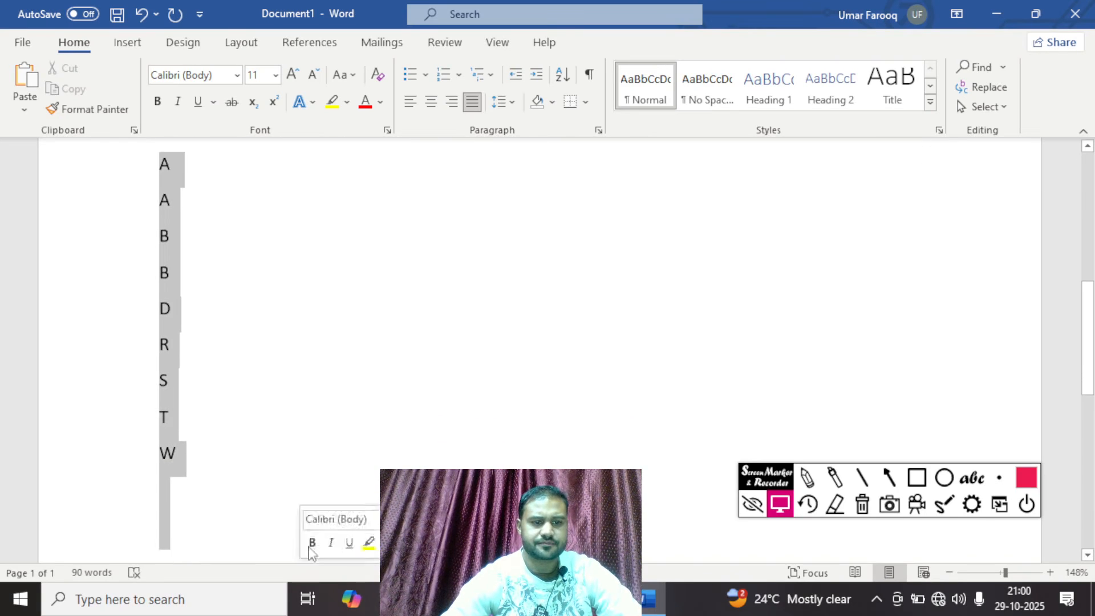
click(562, 77)
click(615, 397)
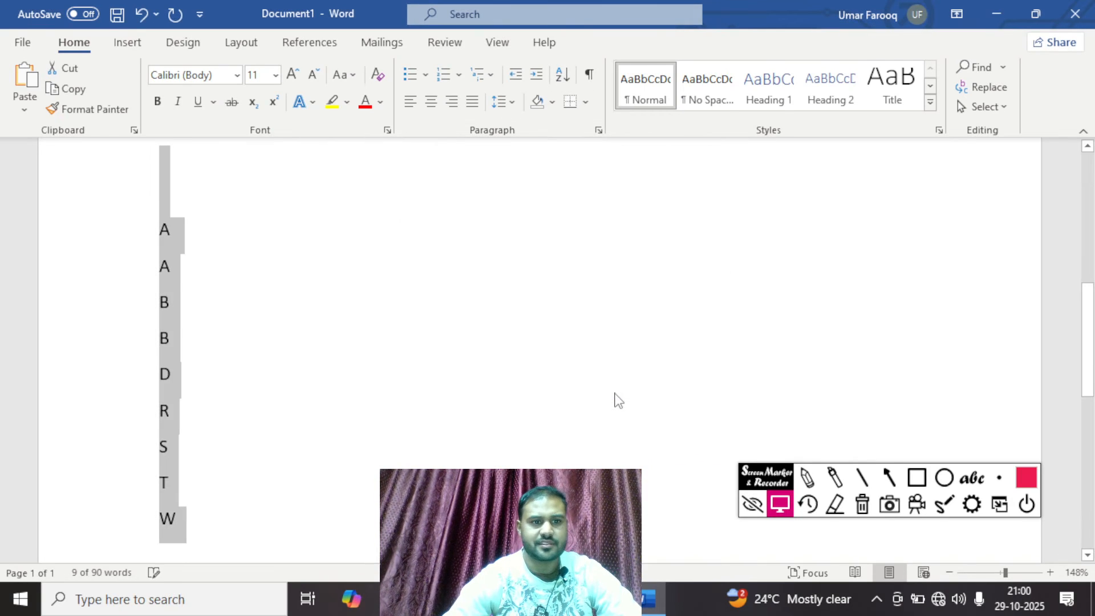
click(619, 401)
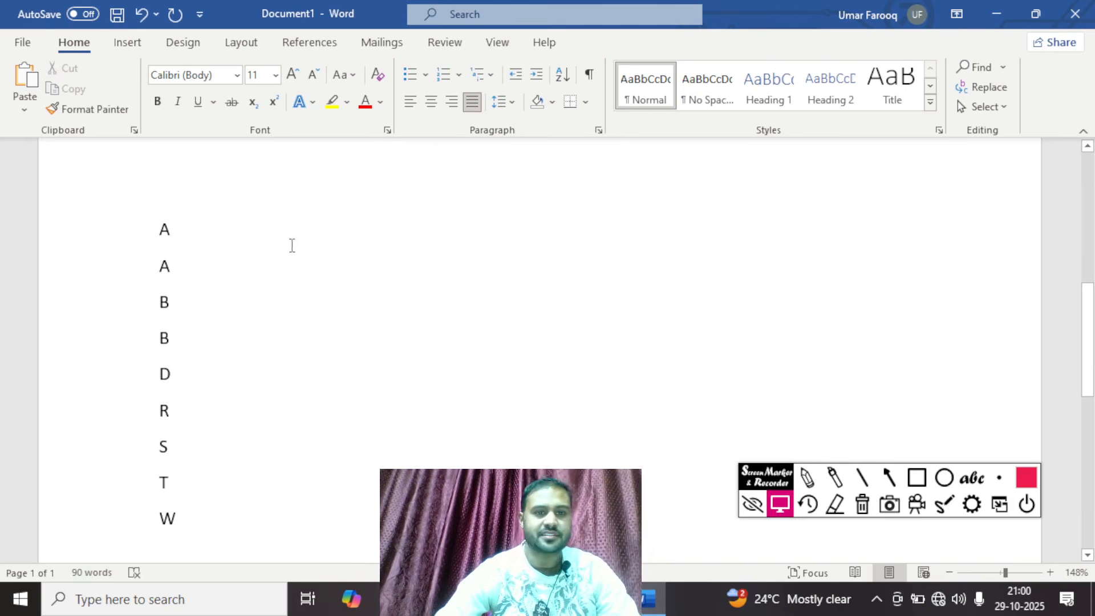
- Sort the whole document by paragraphs as text in ascending order, without a header row
click(569, 79)
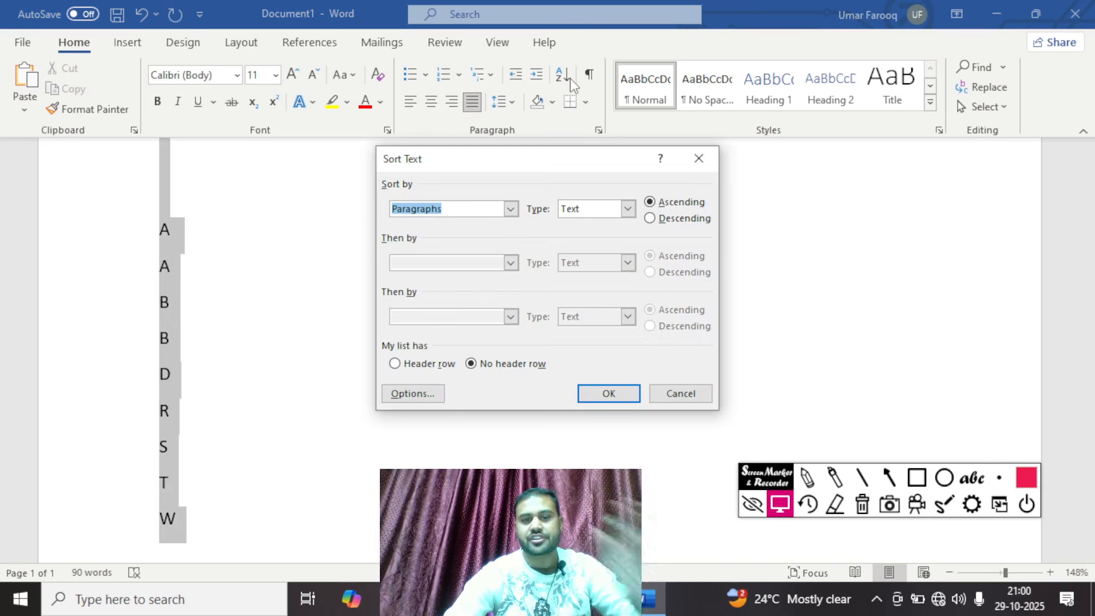
click(602, 218)
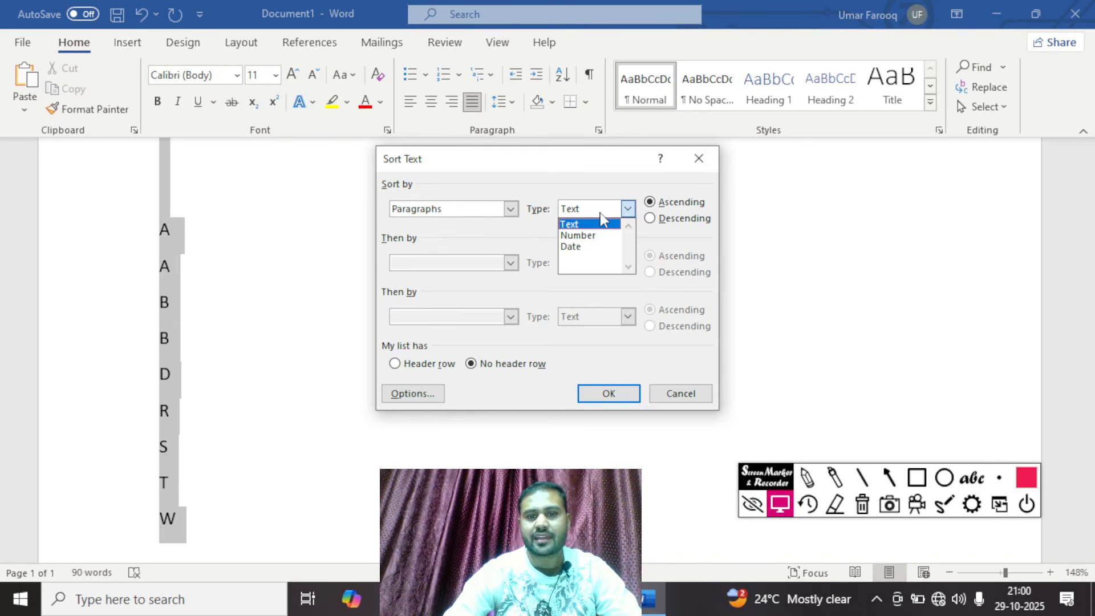
click(600, 213)
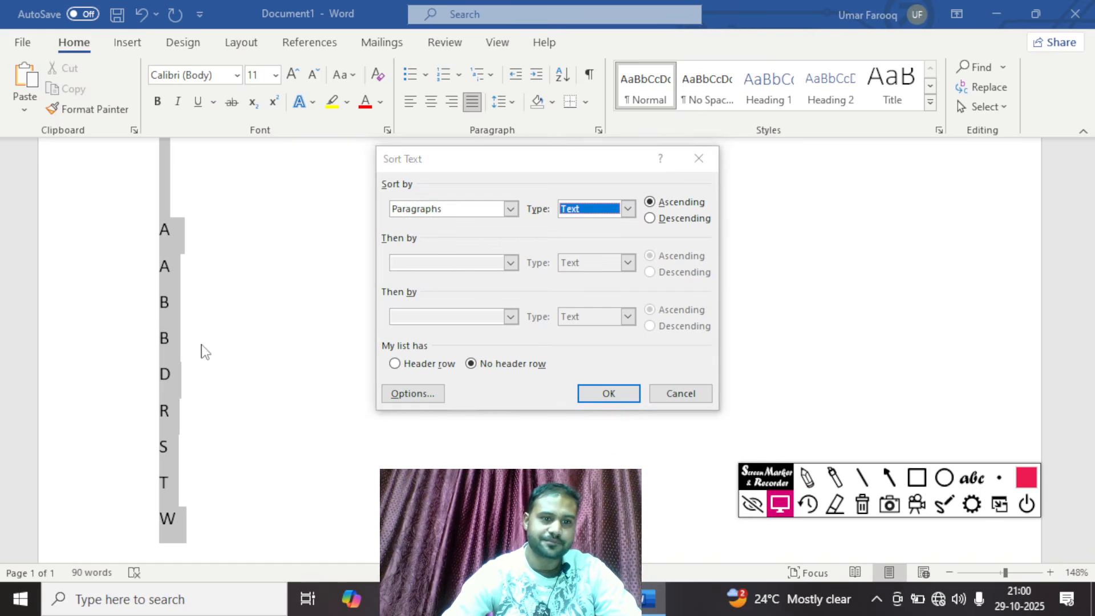
click(599, 394)
click(762, 441)
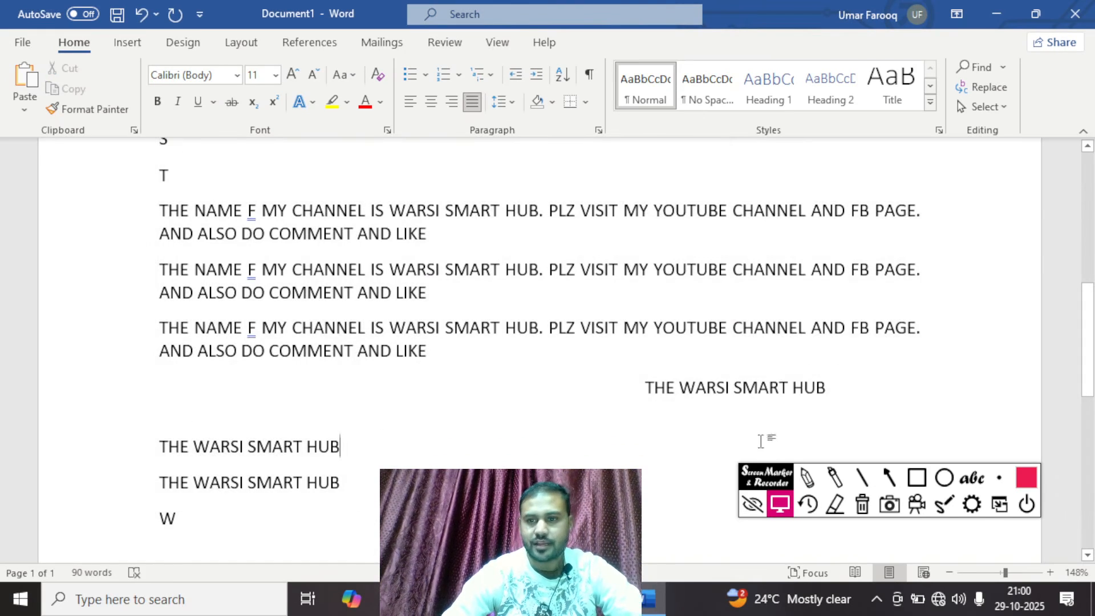
- Append 1 and 2 to the two A lines, and 3 and 1 to the two B lines
drag(1093, 347, 1038, 238)
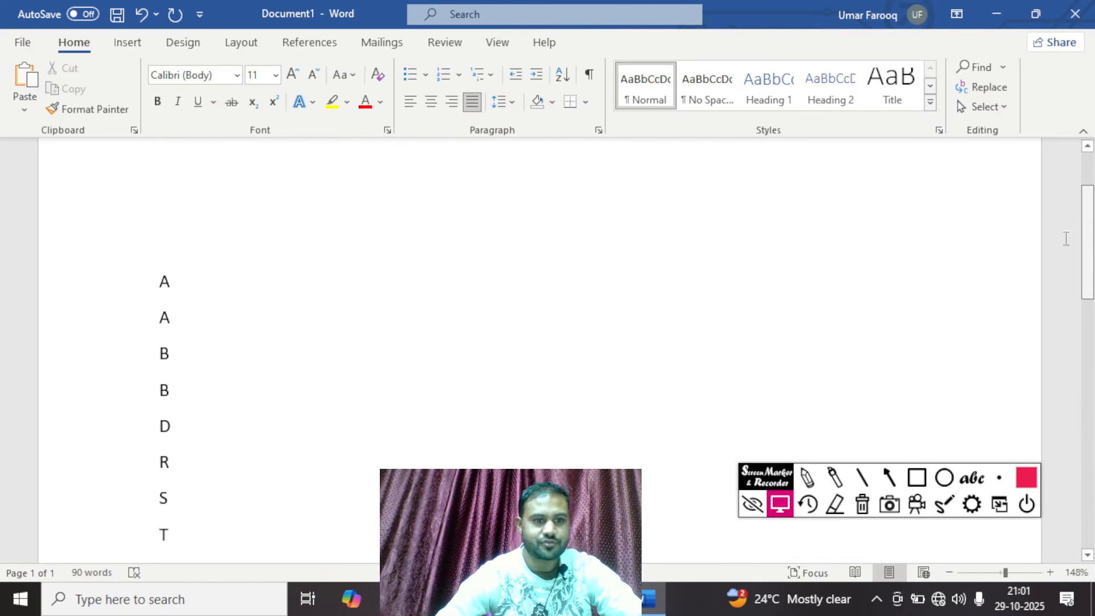
click(193, 286)
text(1)
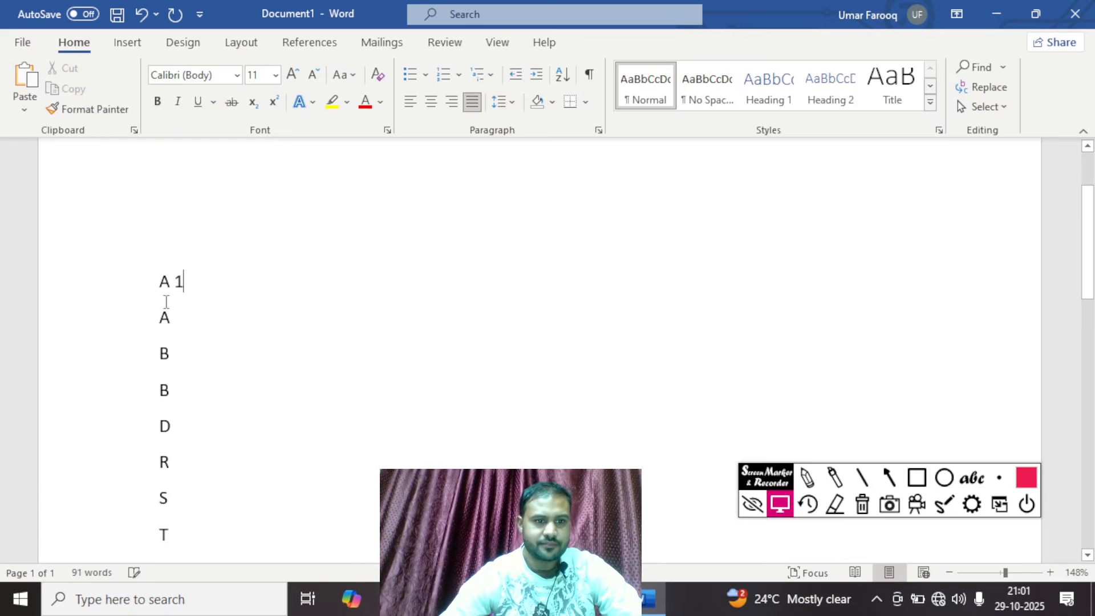
click(188, 318)
text(2)
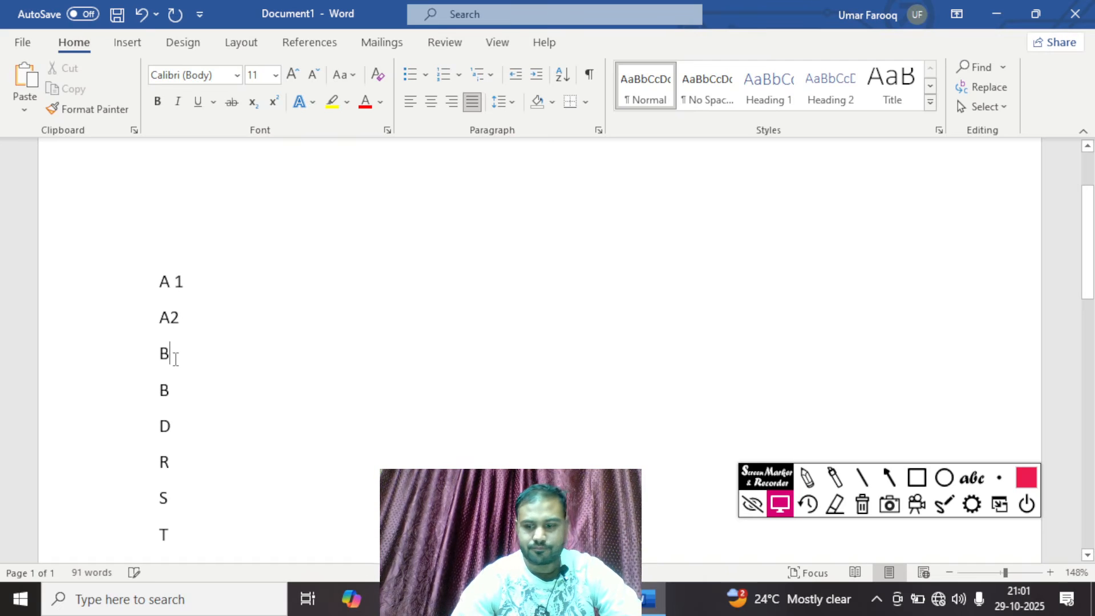
text(3)
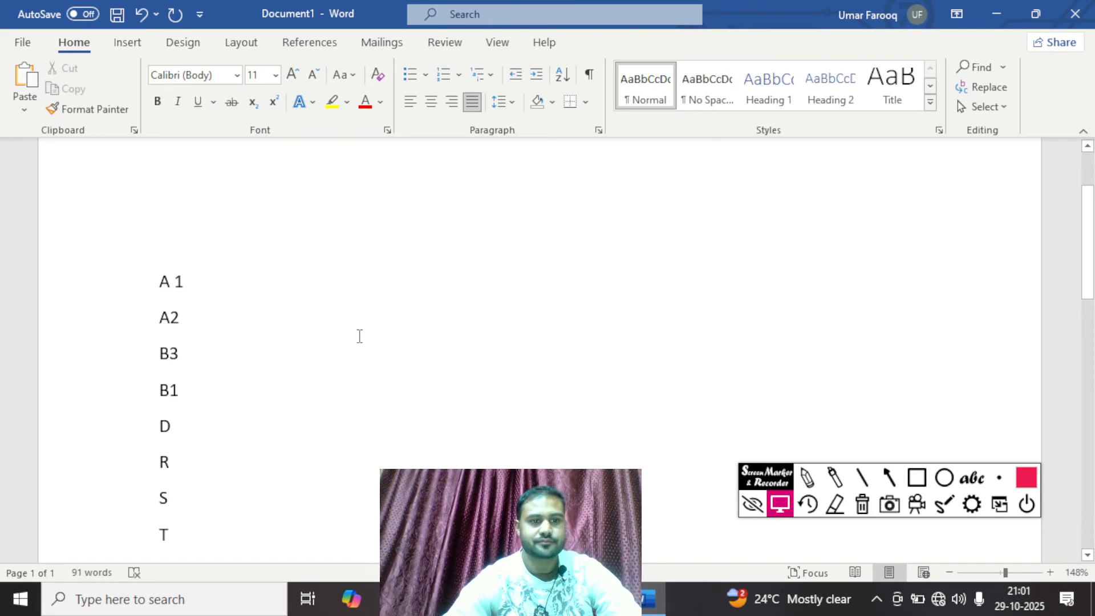
- Sort the lines from A 1 to T by paragraphs as text in ascending order, without a header row
drag(161, 280, 268, 528)
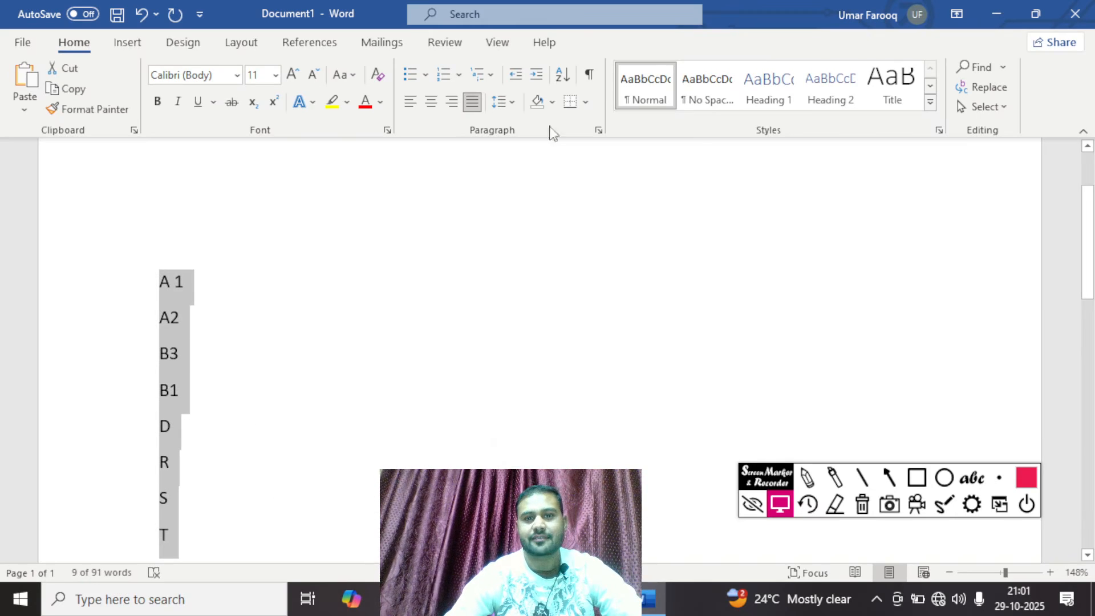
click(566, 74)
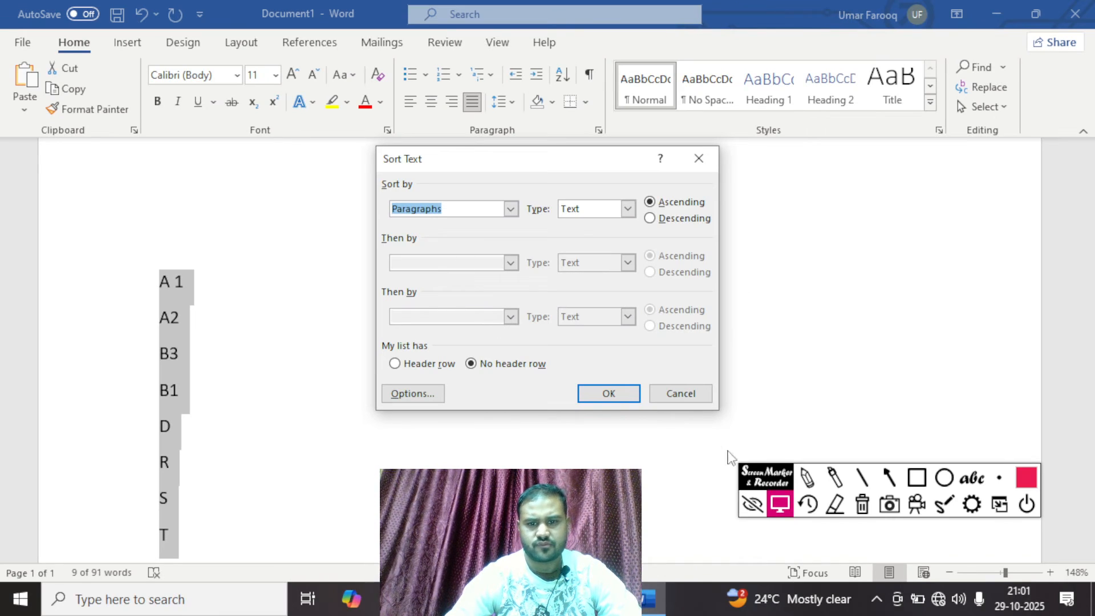
click(615, 399)
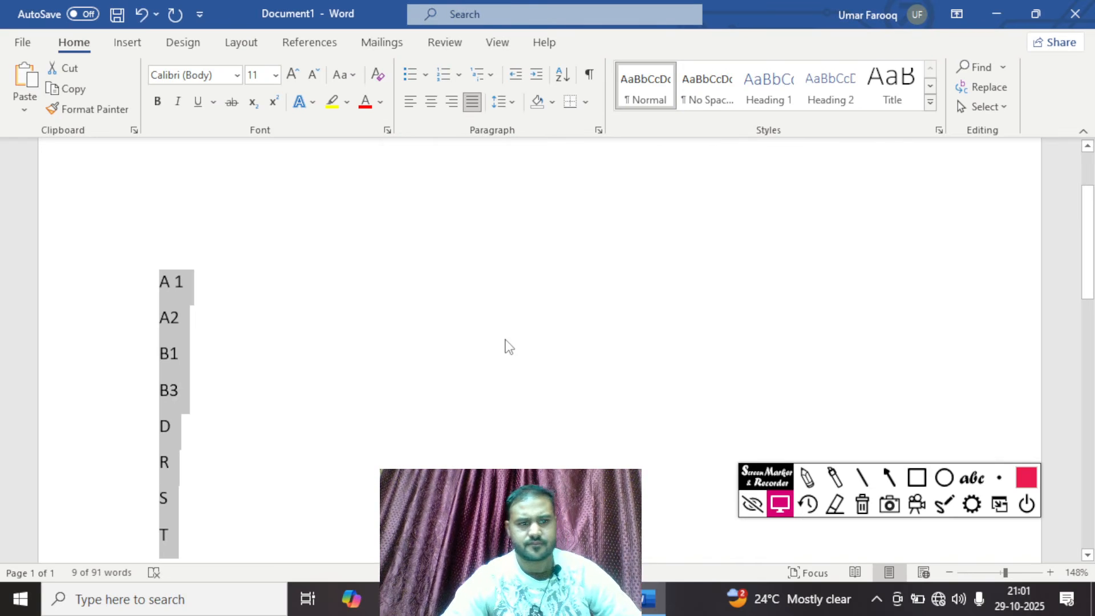
click(509, 347)
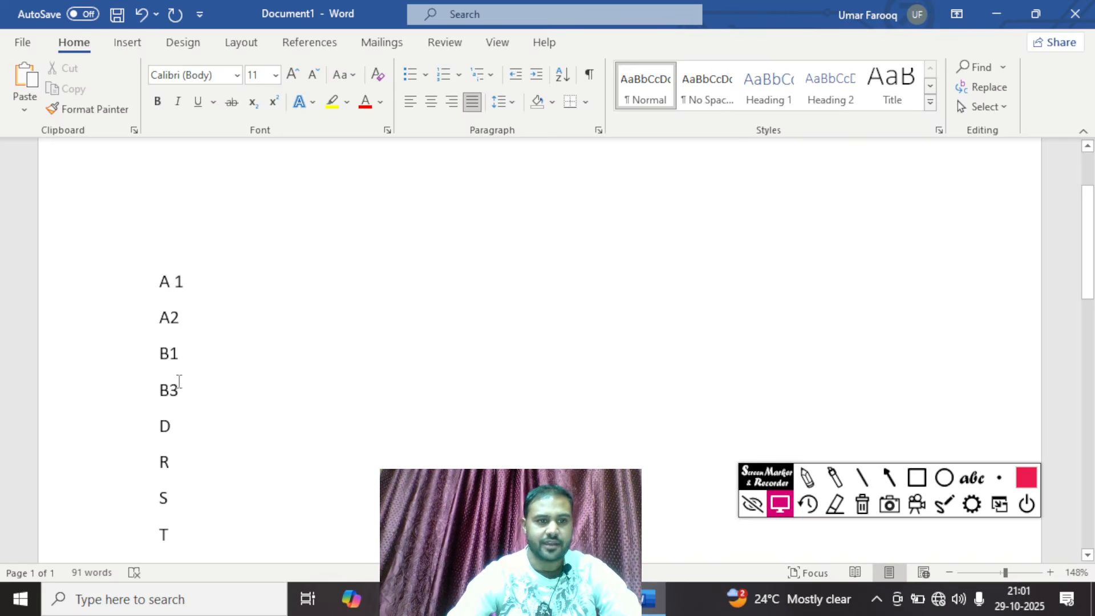
- Examine the order of the B1 and B3 lines in the sorted list
drag(154, 391, 182, 392)
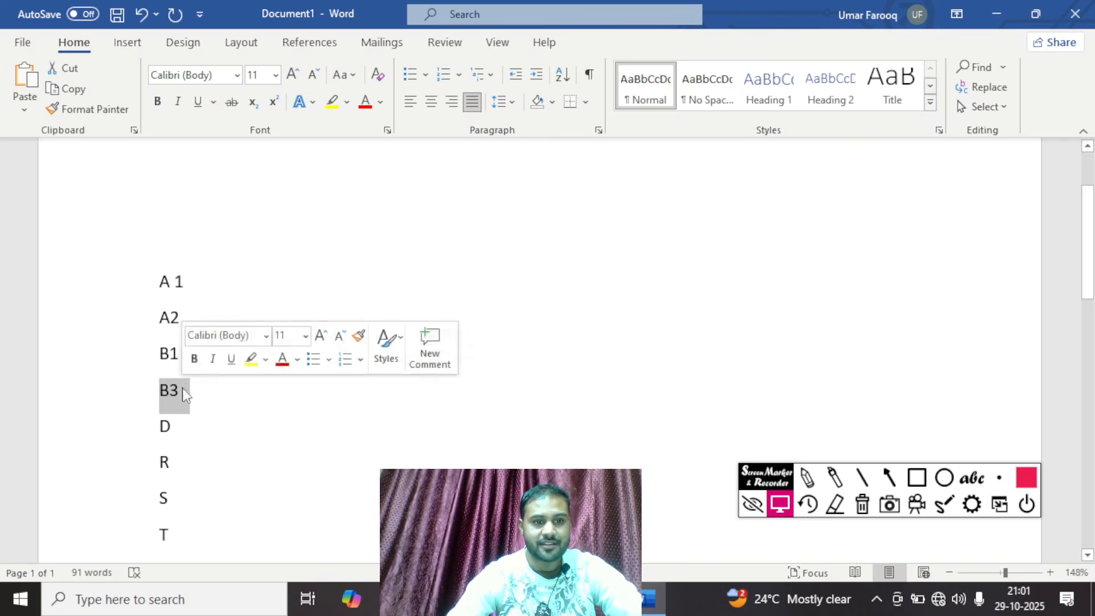
click(162, 352)
drag(164, 349, 183, 349)
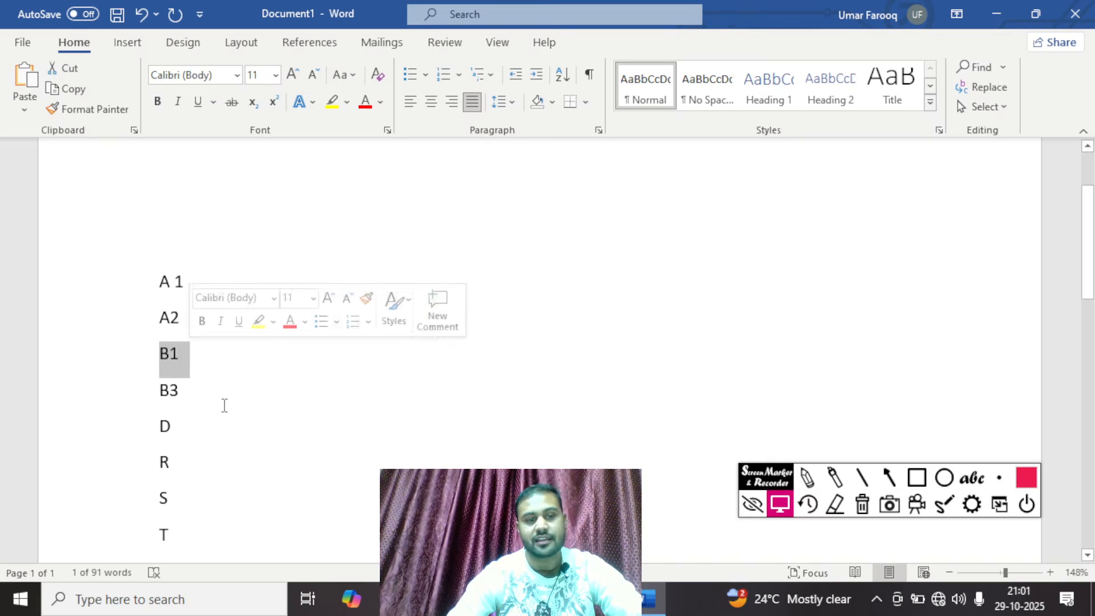
click(165, 402)
drag(158, 391, 181, 390)
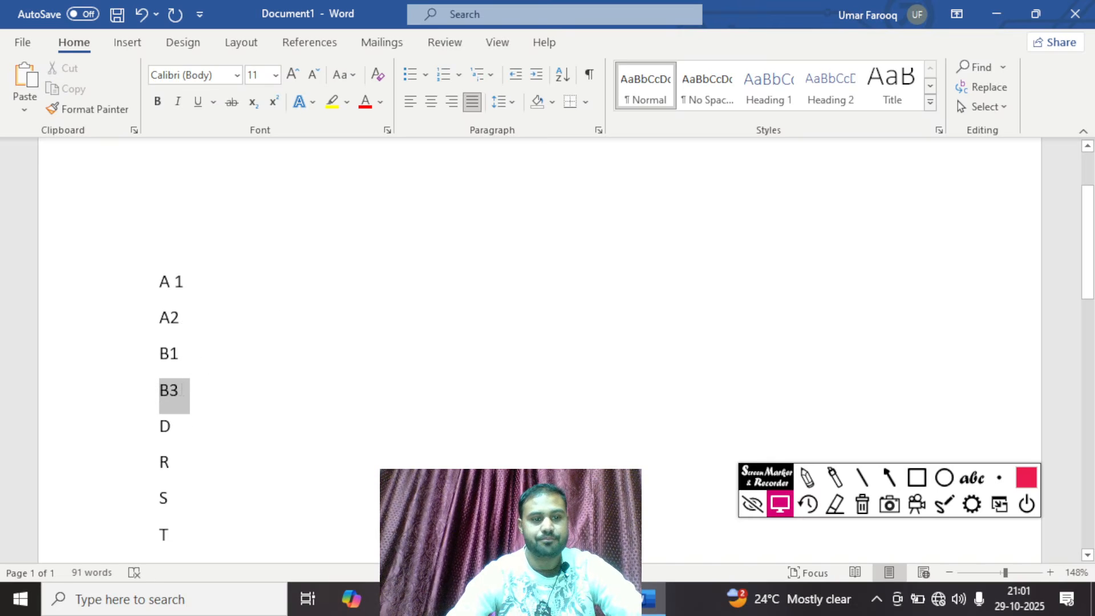
- Sort the selected B1 line by paragraphs as text in ascending order and clear the selection
drag(158, 353, 183, 354)
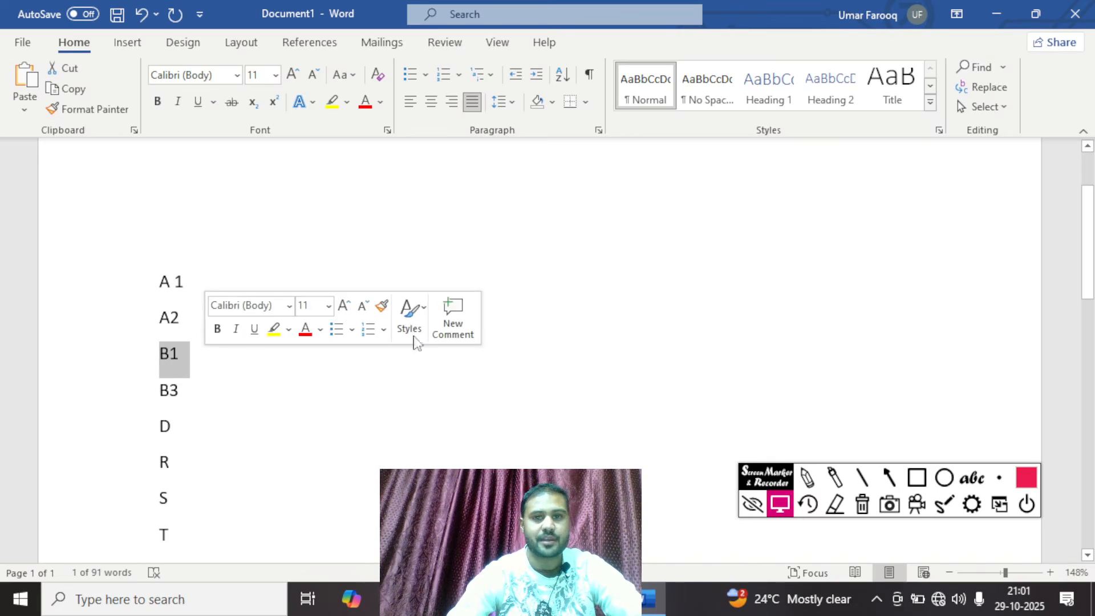
click(572, 80)
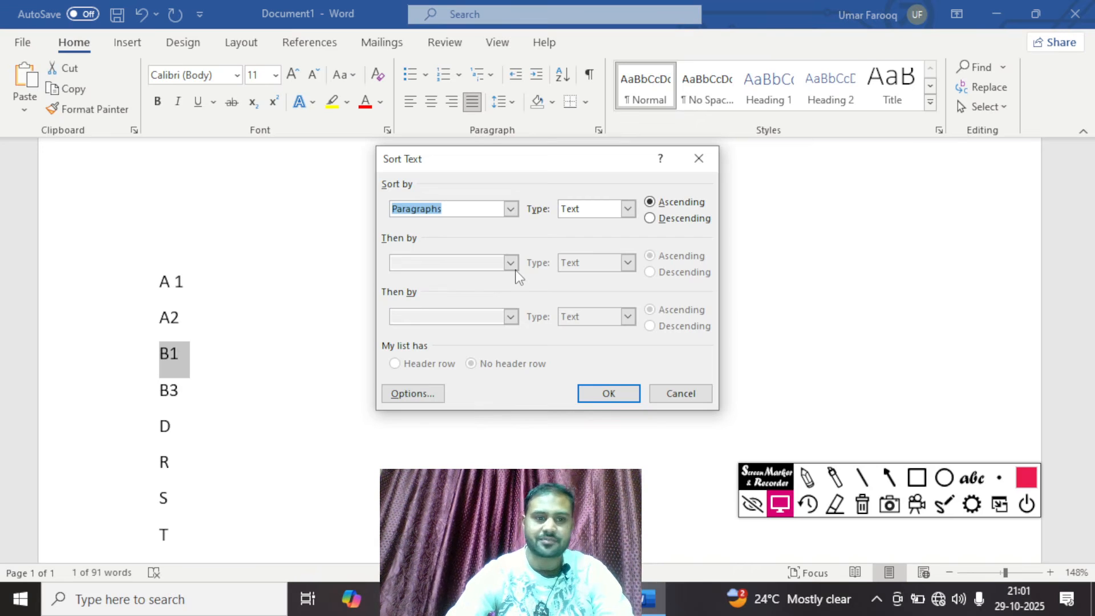
click(637, 393)
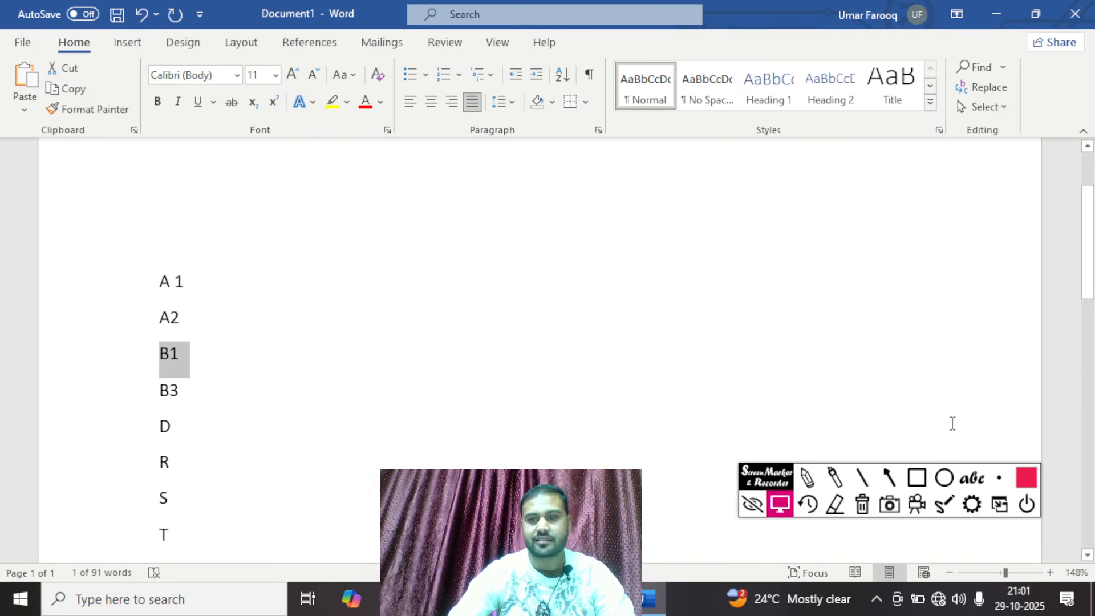
click(883, 372)
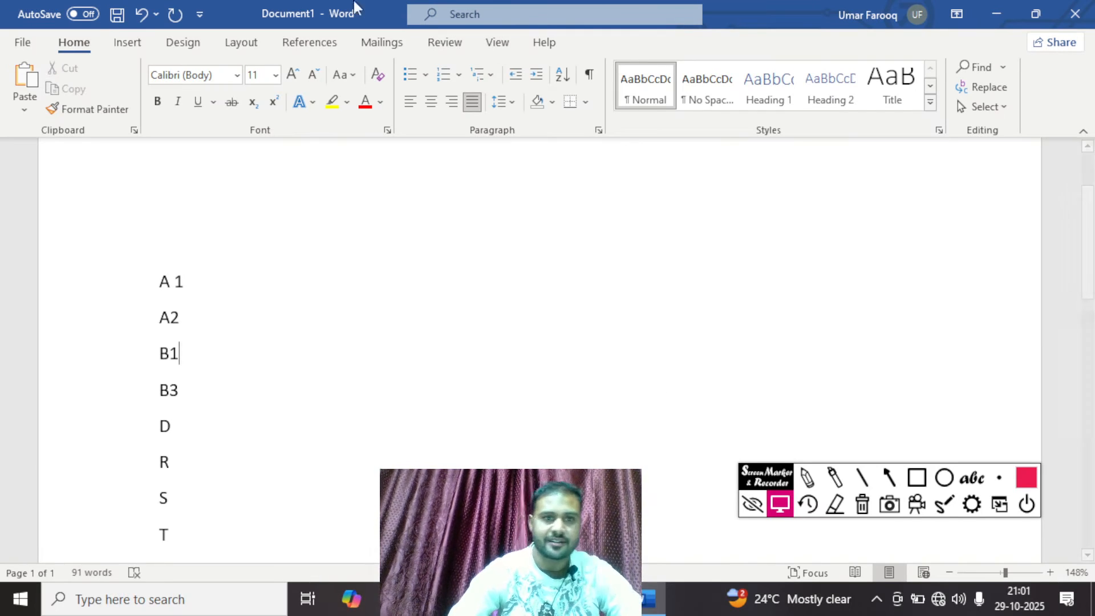
- Add a bottom border beneath the B1 line
click(583, 103)
click(583, 103)
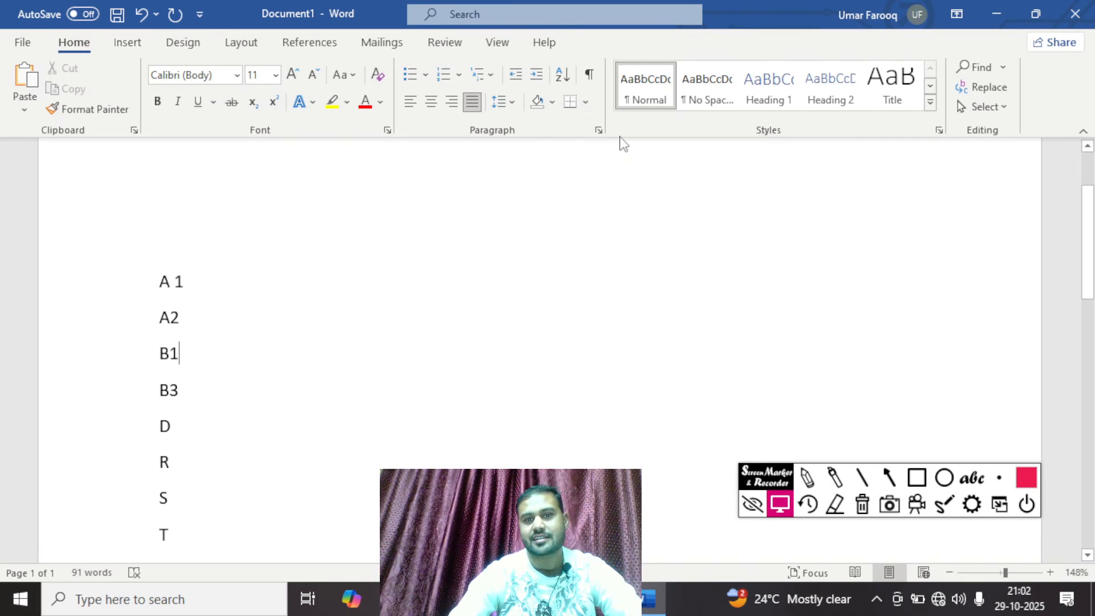
click(585, 103)
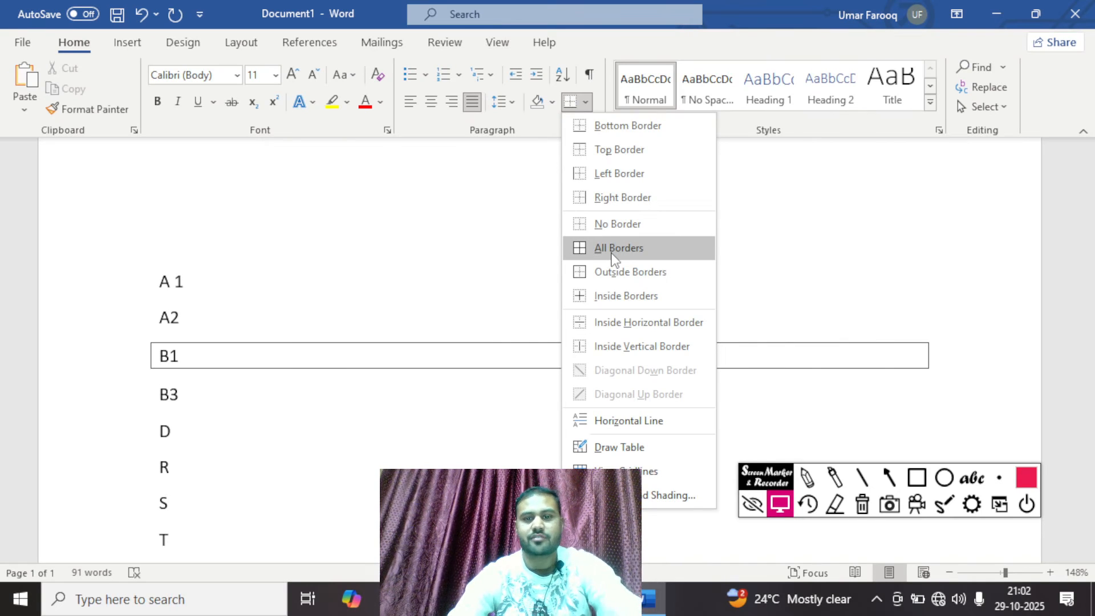
click(612, 124)
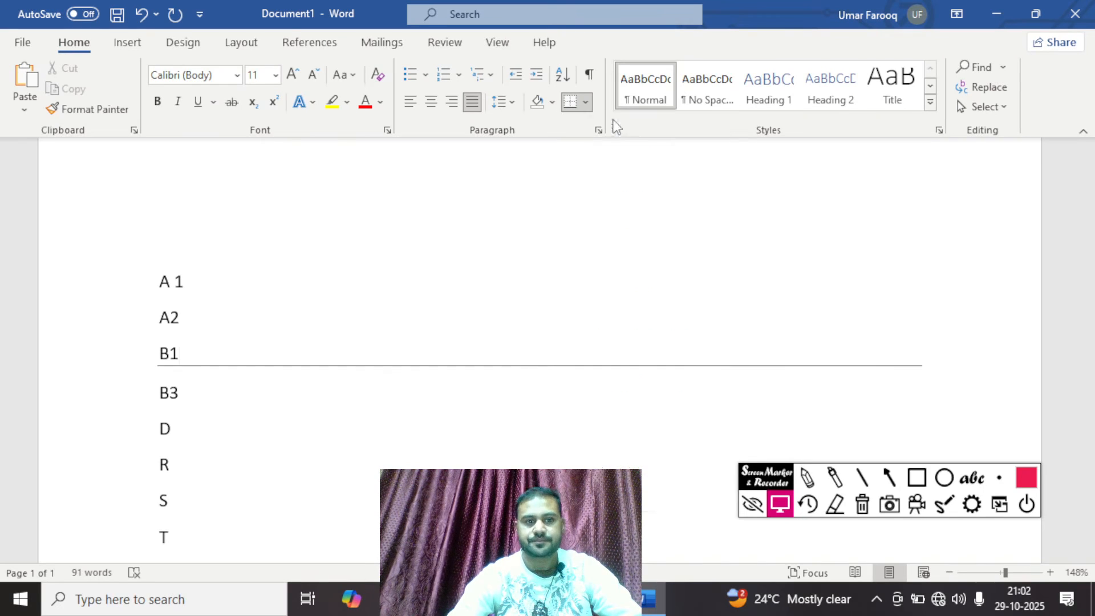
click(475, 233)
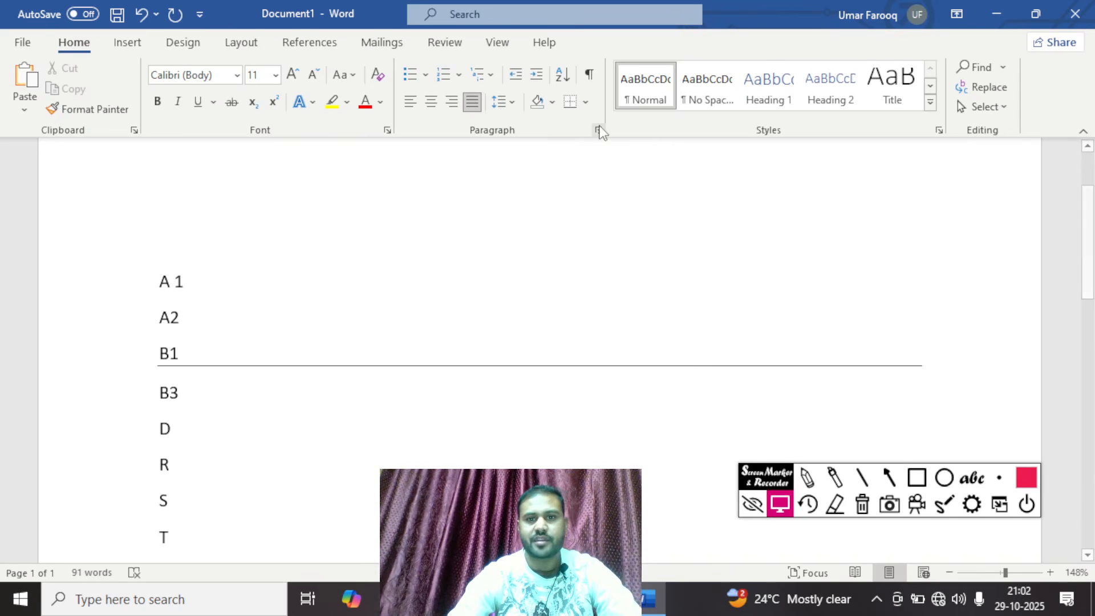
click(587, 103)
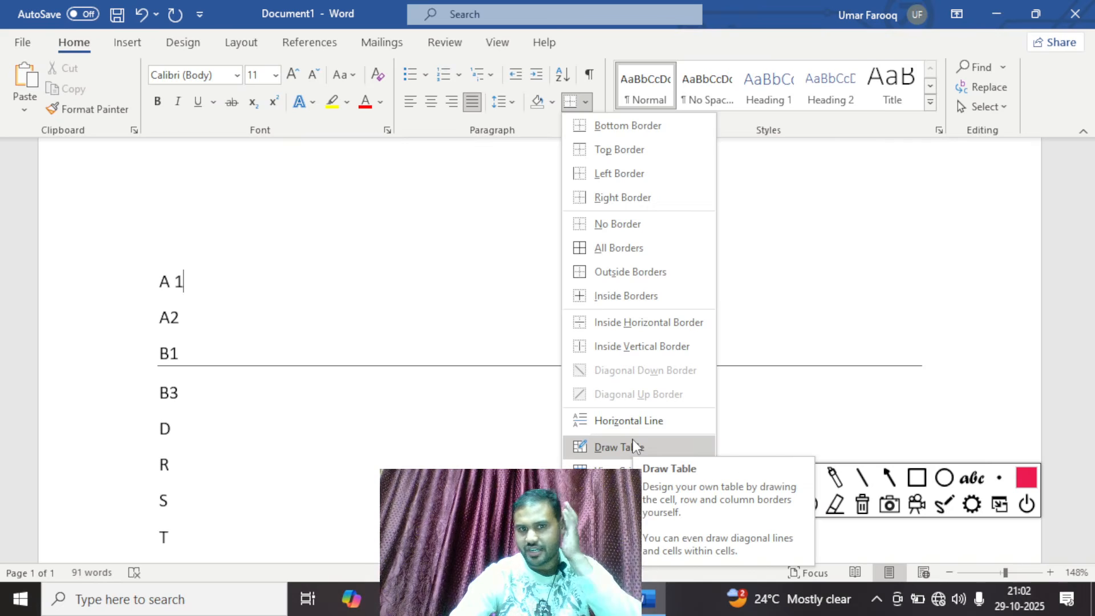
click(296, 419)
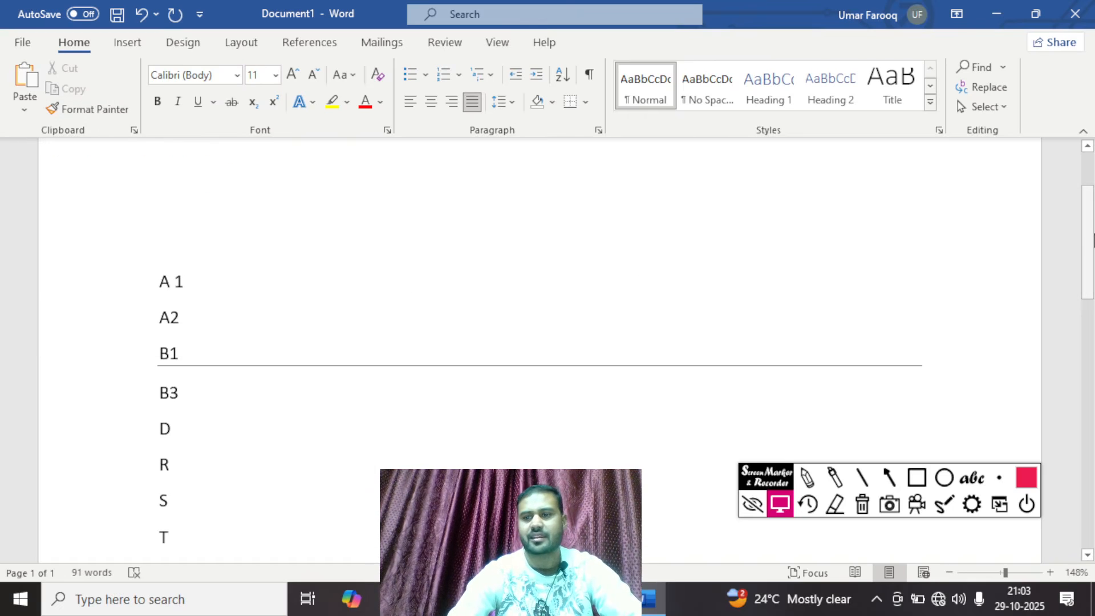
scroll(995, 211, up, 2)
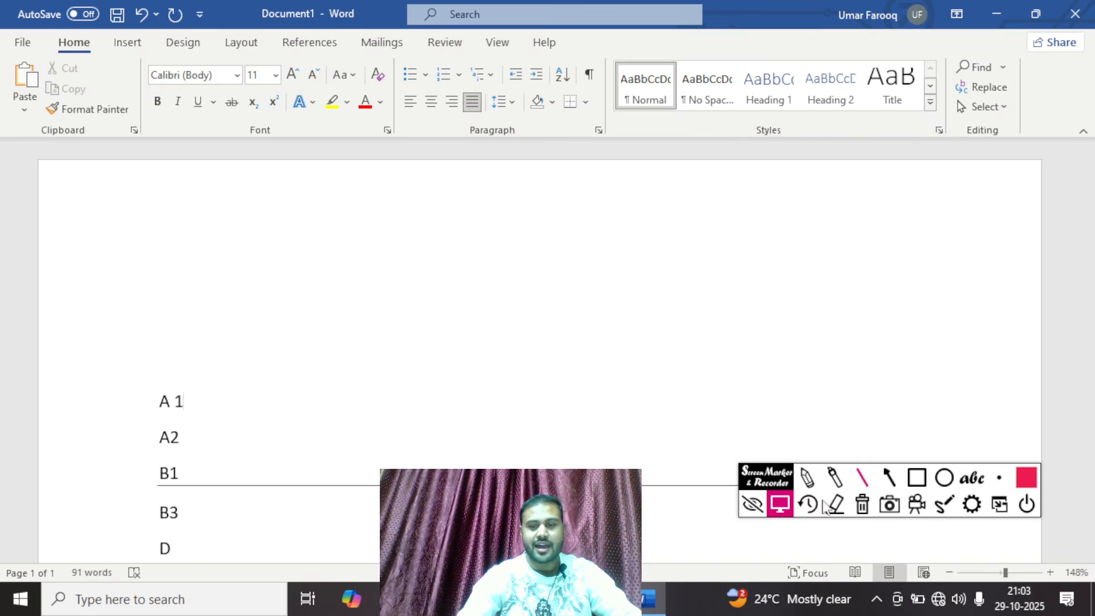
- Collapse the screen marker toolbar and close the Word document without saving its changes
click(752, 504)
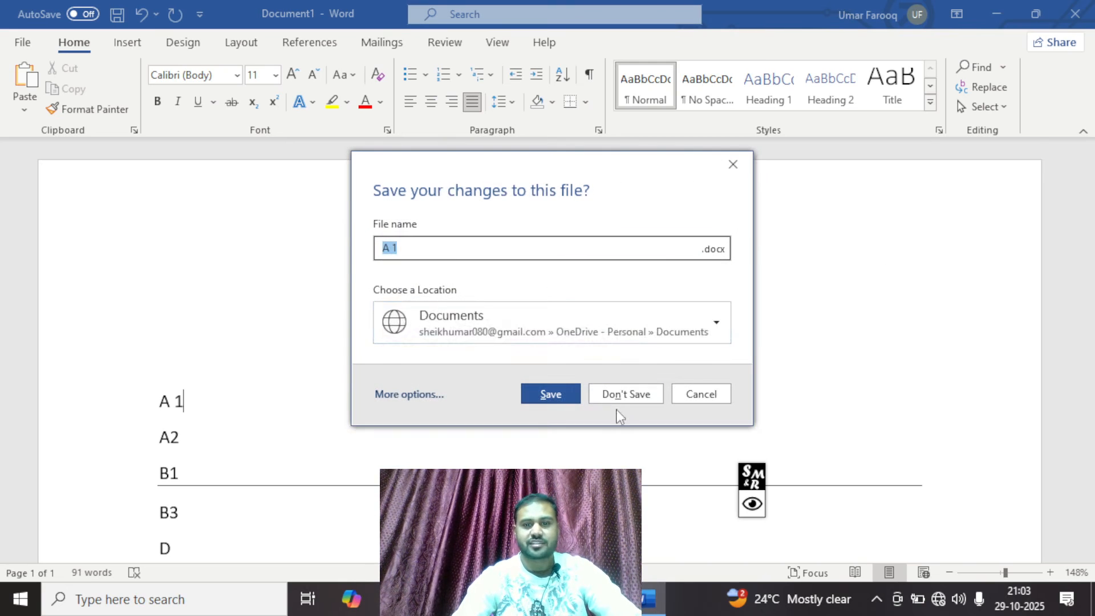
click(634, 394)
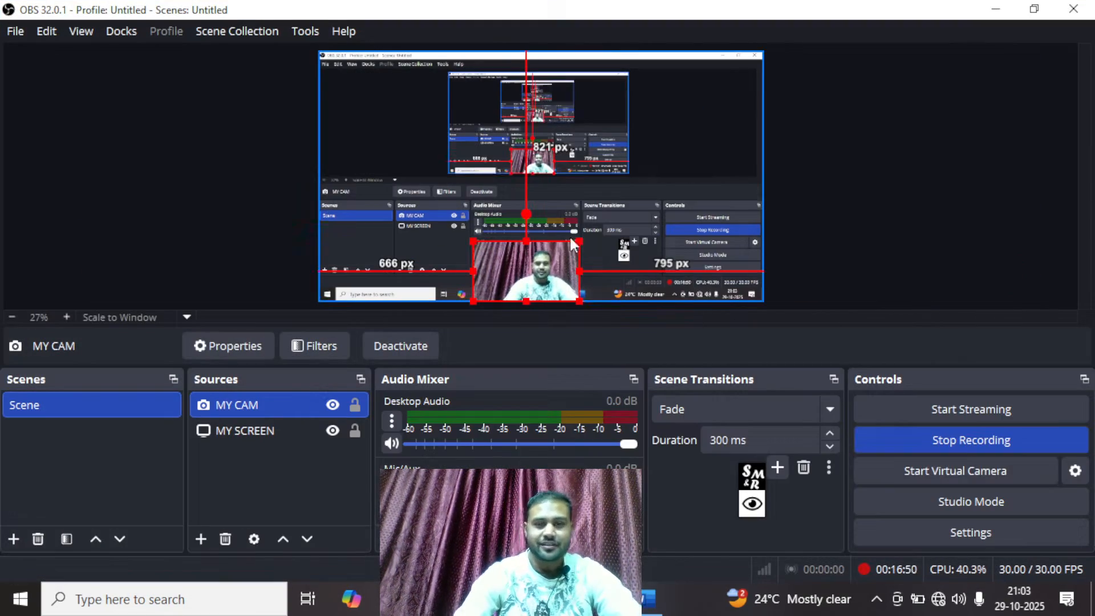
- Enlarge the MY CAM source in the OBS preview so it covers most of the scene
drag(577, 241, 713, 53)
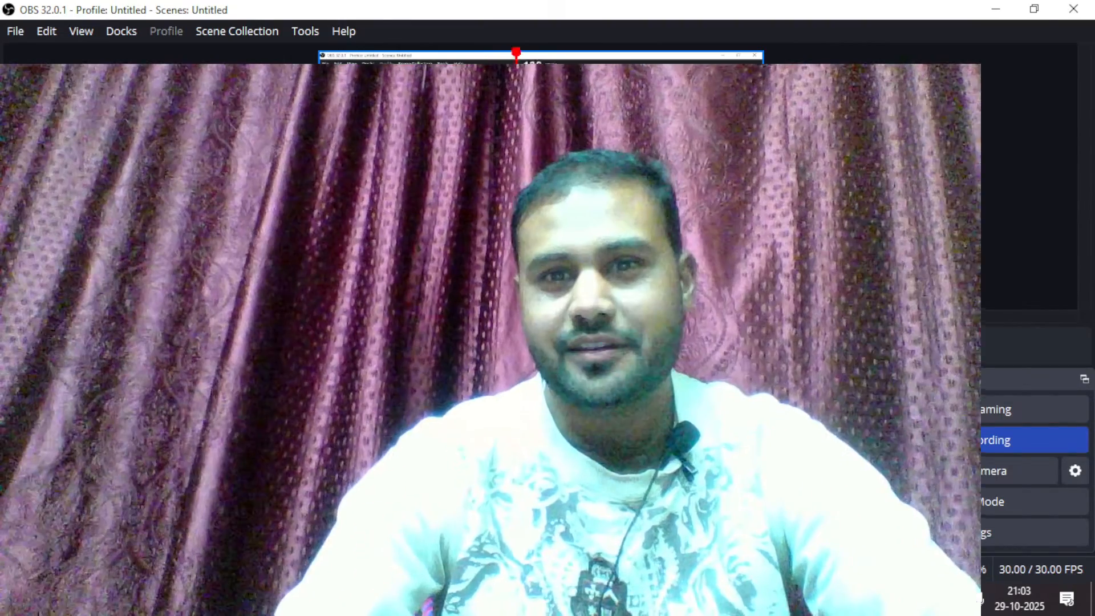